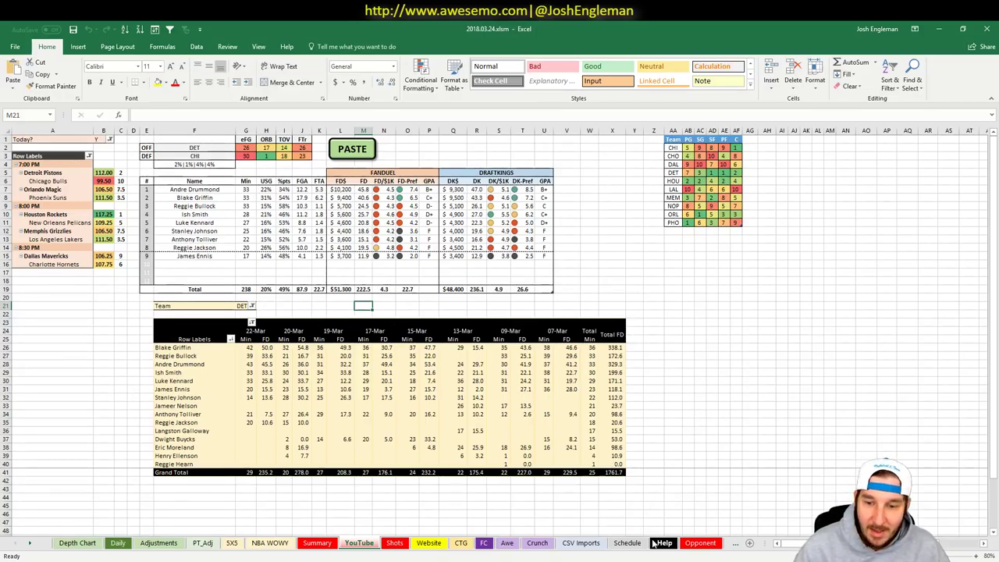
# Switch to the Schedule sheet listing the 3/24/2018 games and start times
pyautogui.click(628, 543)
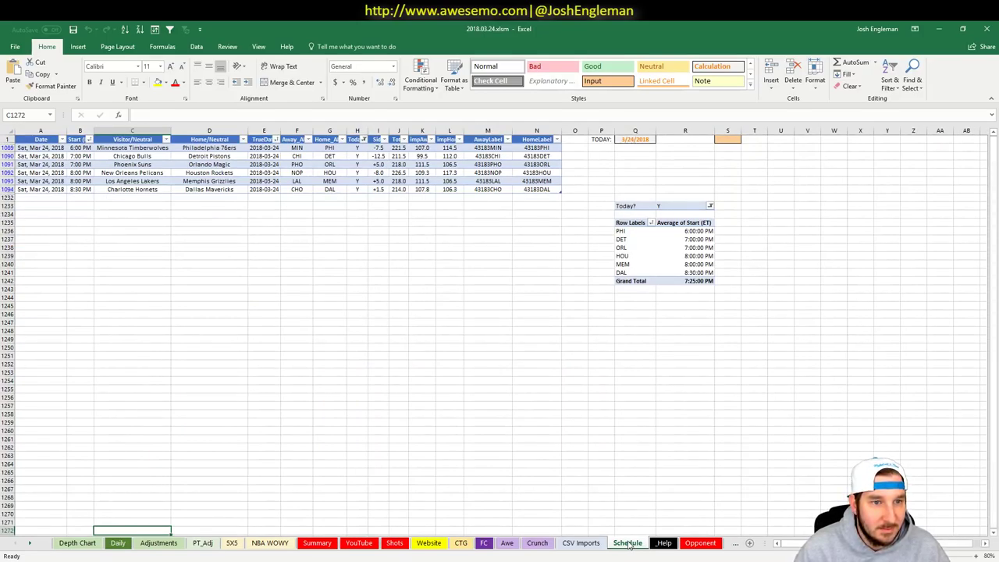
pyautogui.click(59, 519)
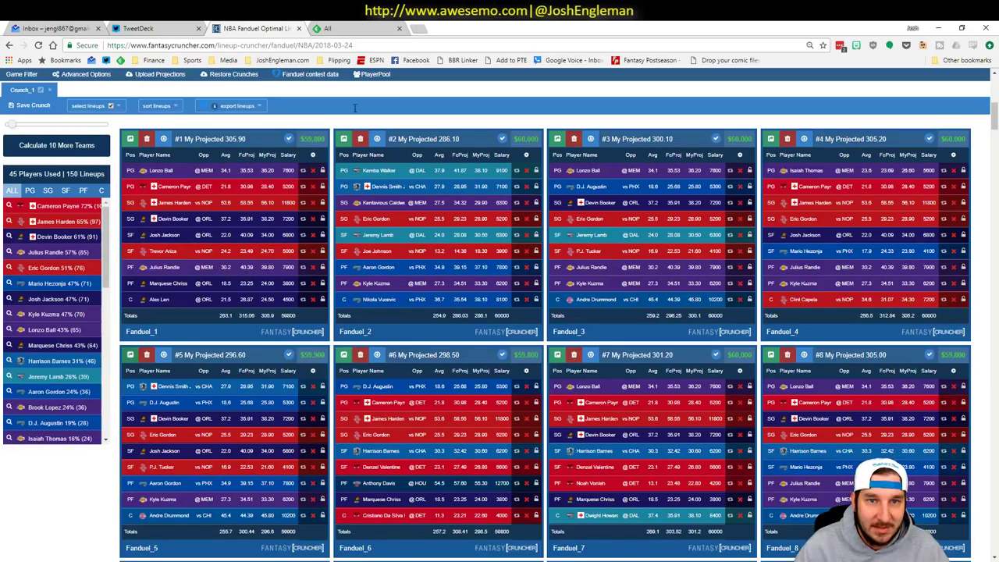
pyautogui.hotkey('ctrl', 'Tab')
pyautogui.click(331, 60)
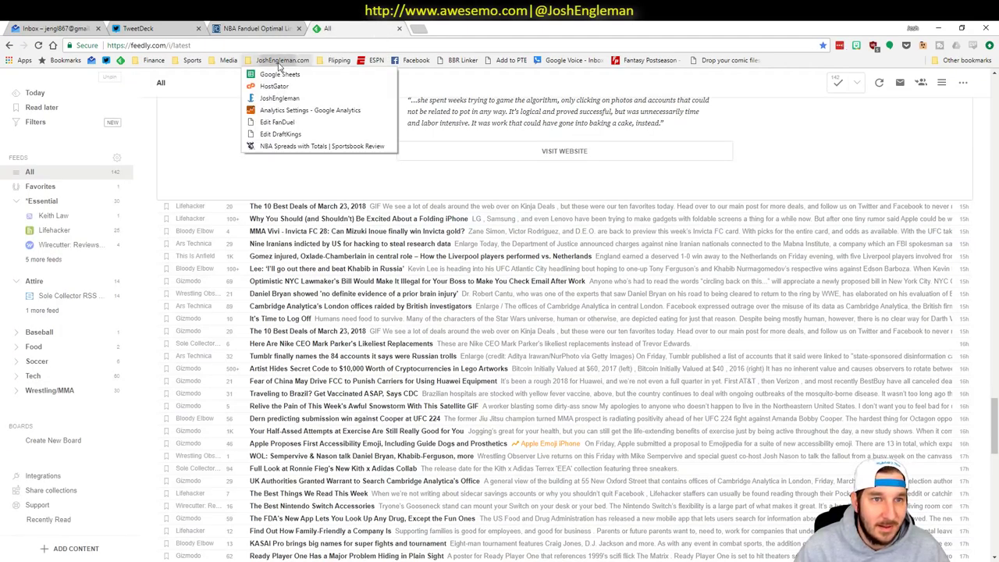
pyautogui.click(296, 145)
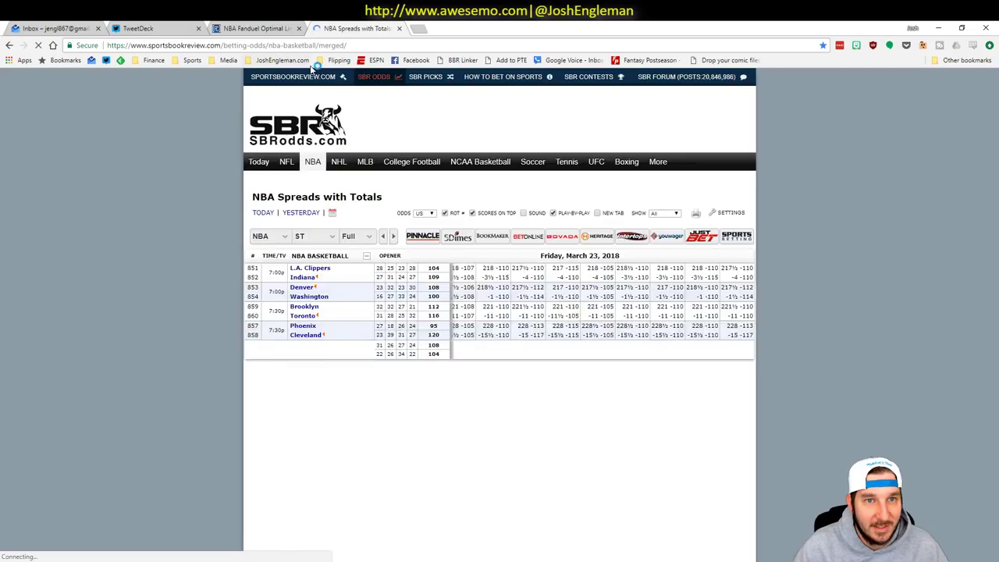
pyautogui.scroll(-3, 759, 218)
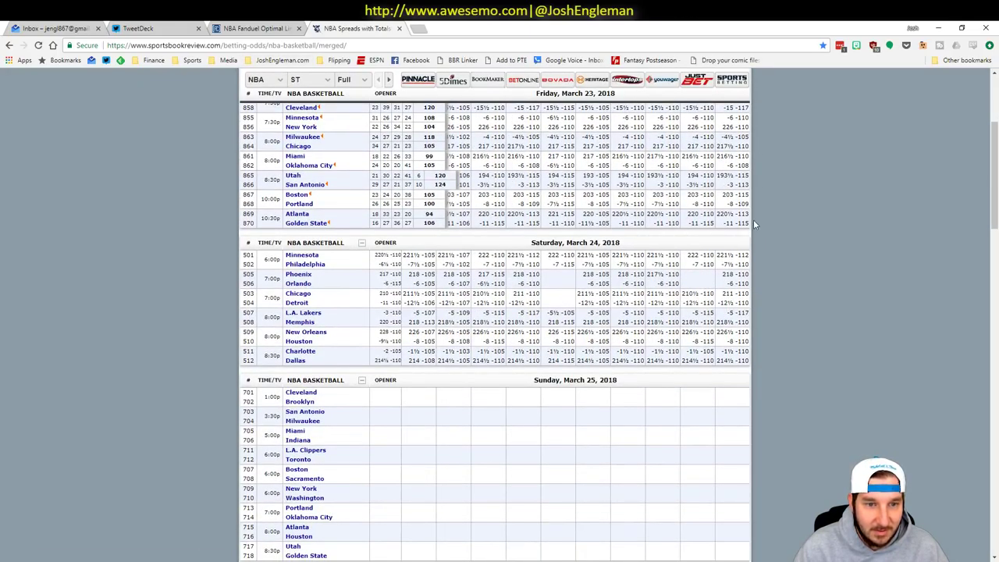
pyautogui.hotkey('alt', 'Tab')
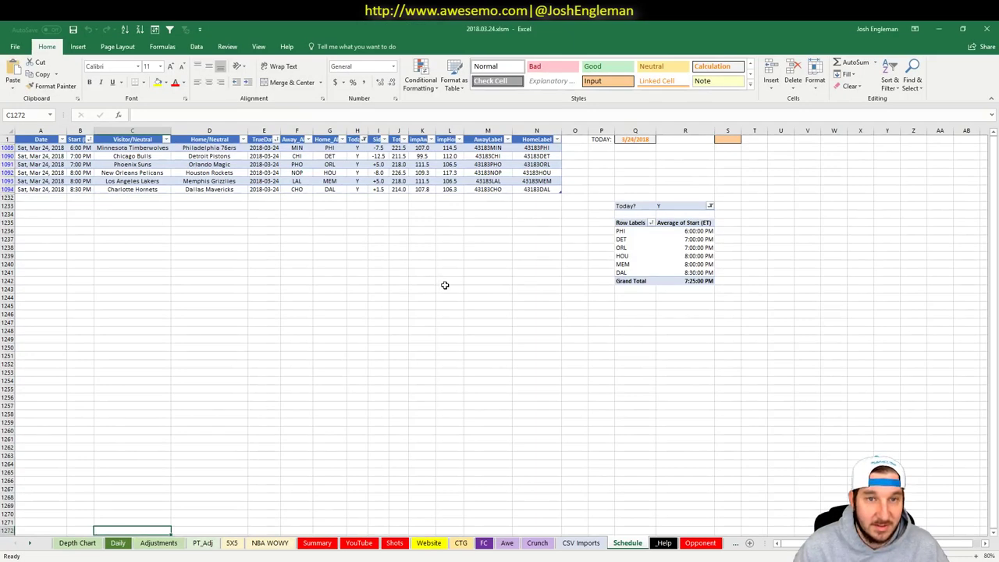
# Confirm the Phoenix–Orlando spread of 6, then return via Adjustments to the YouTube sheet
pyautogui.click(378, 173)
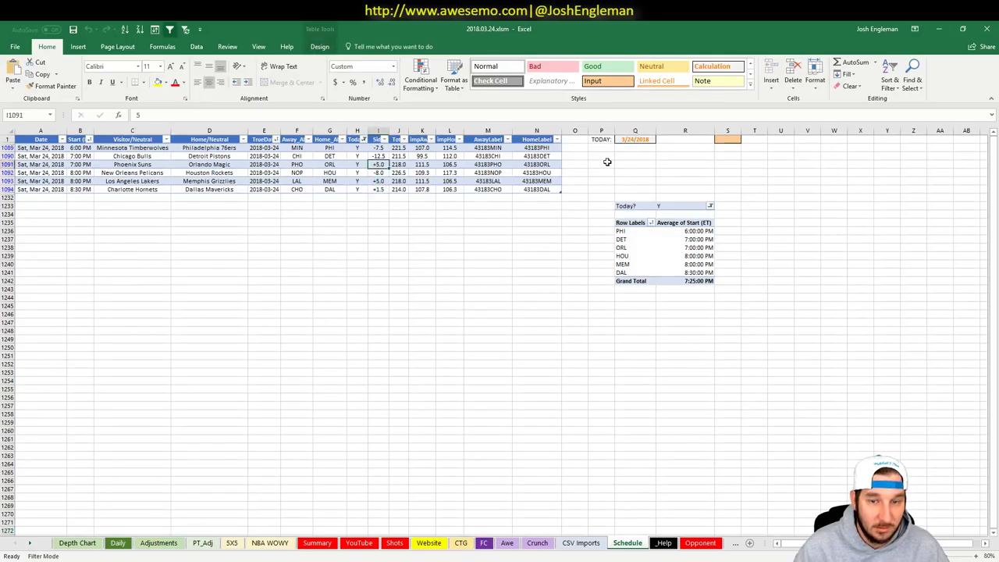
pyautogui.click(165, 545)
pyautogui.click(358, 544)
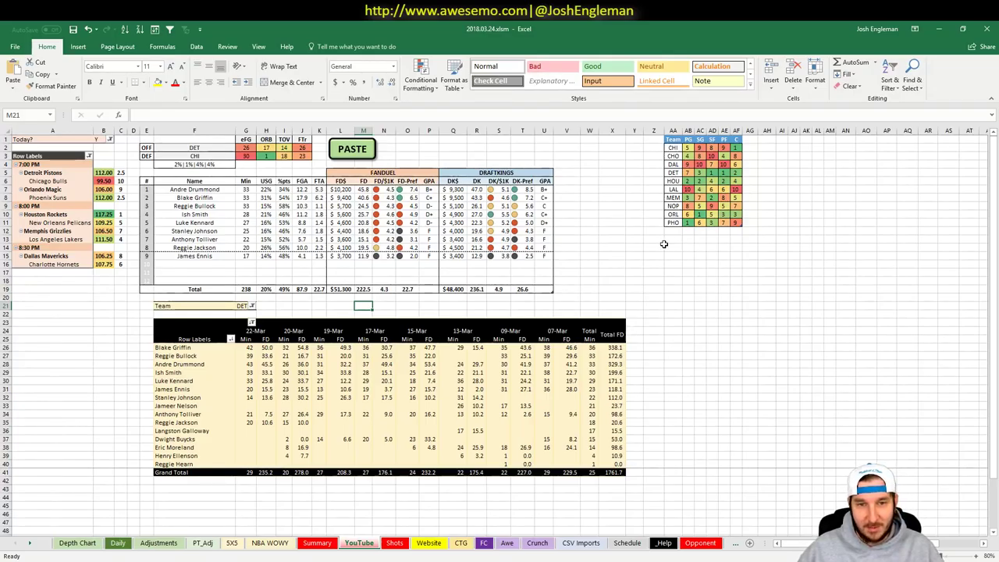
# Deselect the tables and bring the browser window back to the front
pyautogui.click(589, 224)
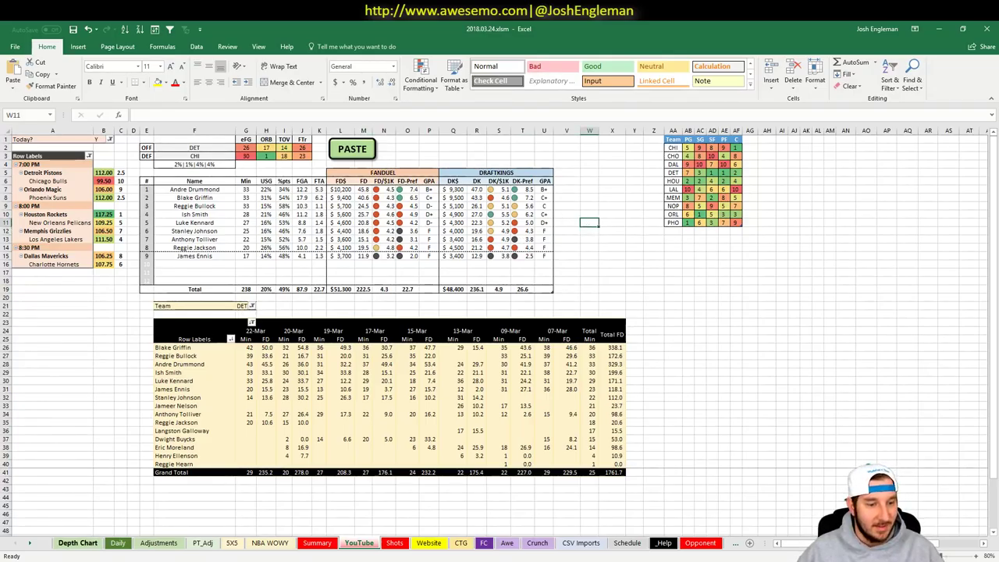
pyautogui.moveTo(56, 560)
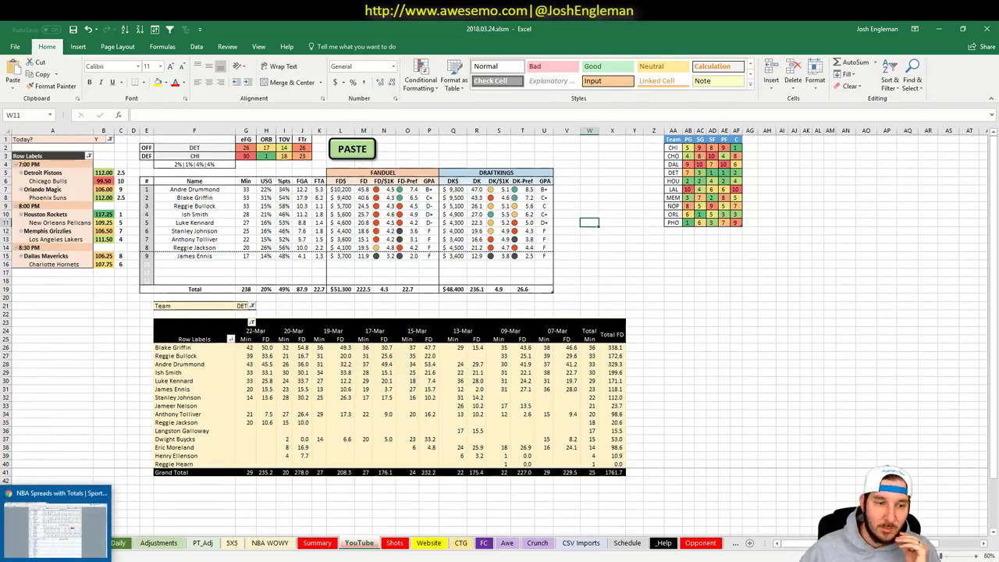
pyautogui.click(58, 521)
# In TweetDeck, view and then close the enlarged MahScore image for Chicago at Detroit
pyautogui.click(135, 29)
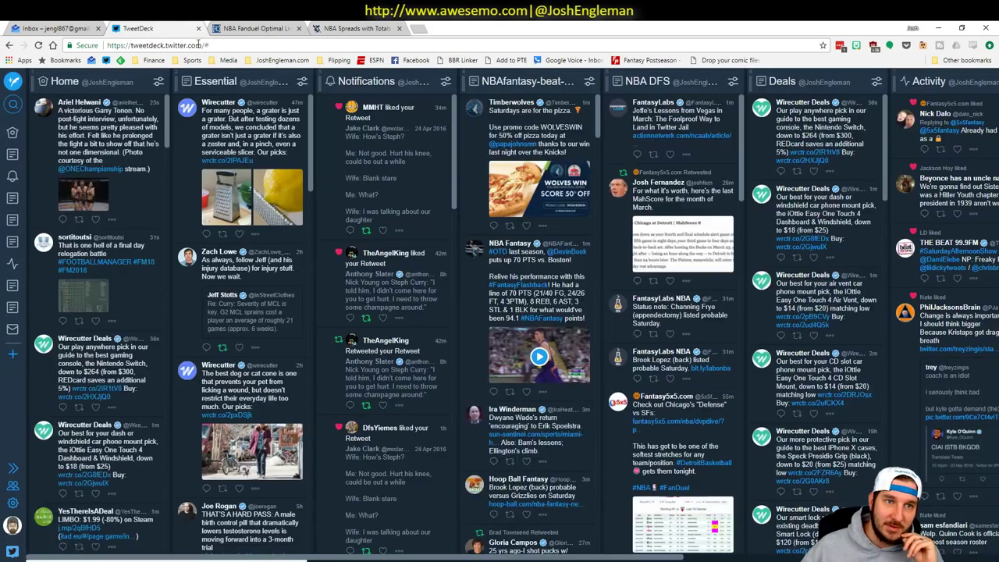
pyautogui.click(698, 251)
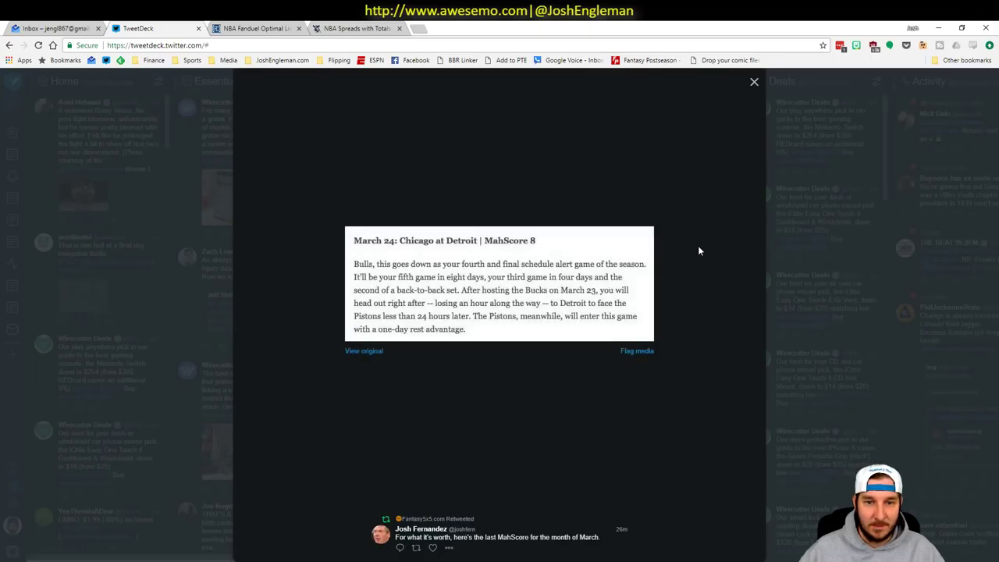
pyautogui.click(754, 82)
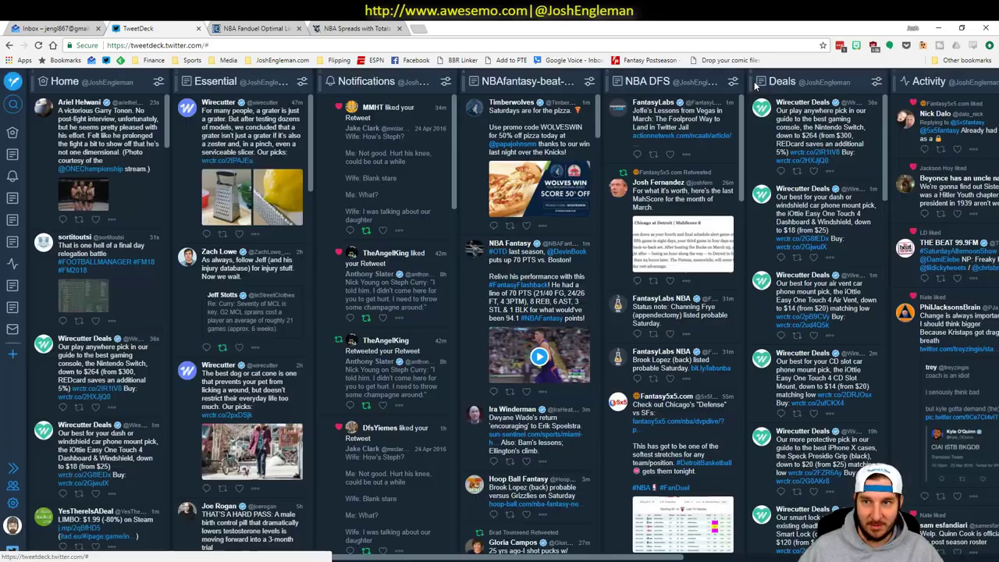
# Switch back to the Excel workbook showing Detroit's projected team totals
pyautogui.hotkey('alt', 'Tab')
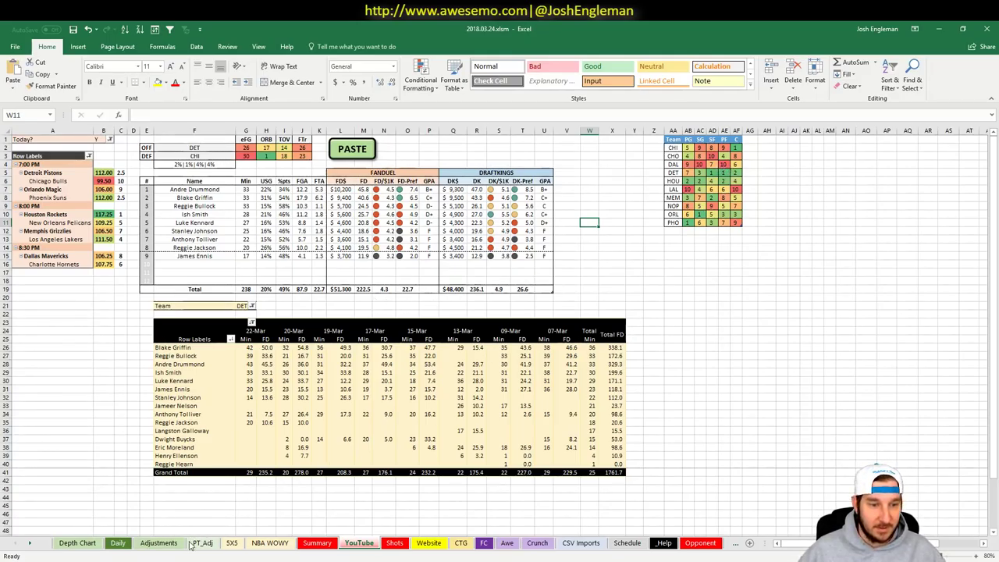
pyautogui.click(231, 543)
pyautogui.press('Down')
pyautogui.press('Down')
pyautogui.press('Down')
pyautogui.press('Down')
pyautogui.press('Down')
pyautogui.press('Down')
pyautogui.press('Down')
pyautogui.press('Down')
pyautogui.press('Down')
pyautogui.press('Down')
pyautogui.scroll(-5, 194, 469)
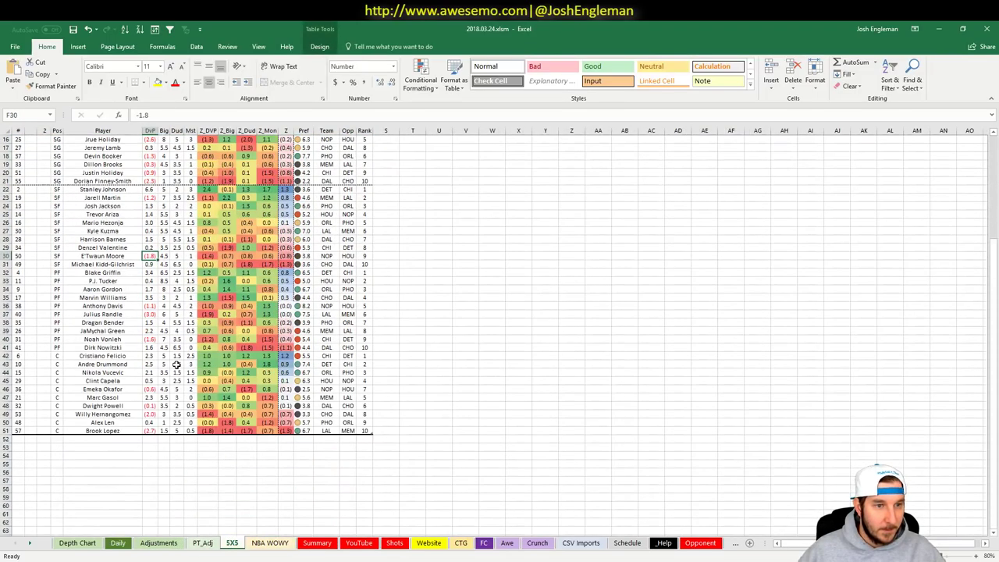
pyautogui.click(5, 364)
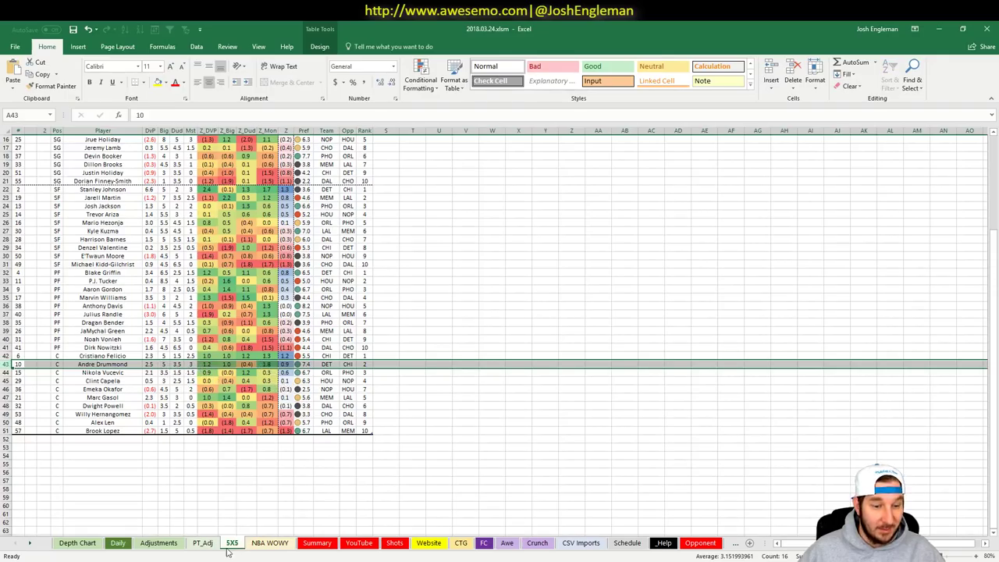
pyautogui.click(160, 544)
# Return to the YouTube sheet and inspect Blake Griffin's DraftKings salary formula
pyautogui.click(359, 543)
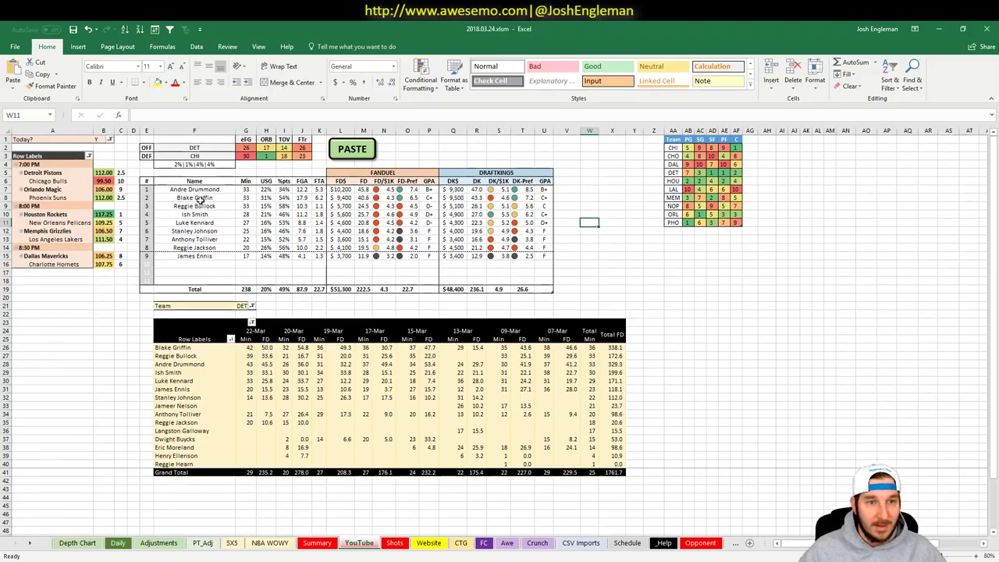
pyautogui.click(454, 198)
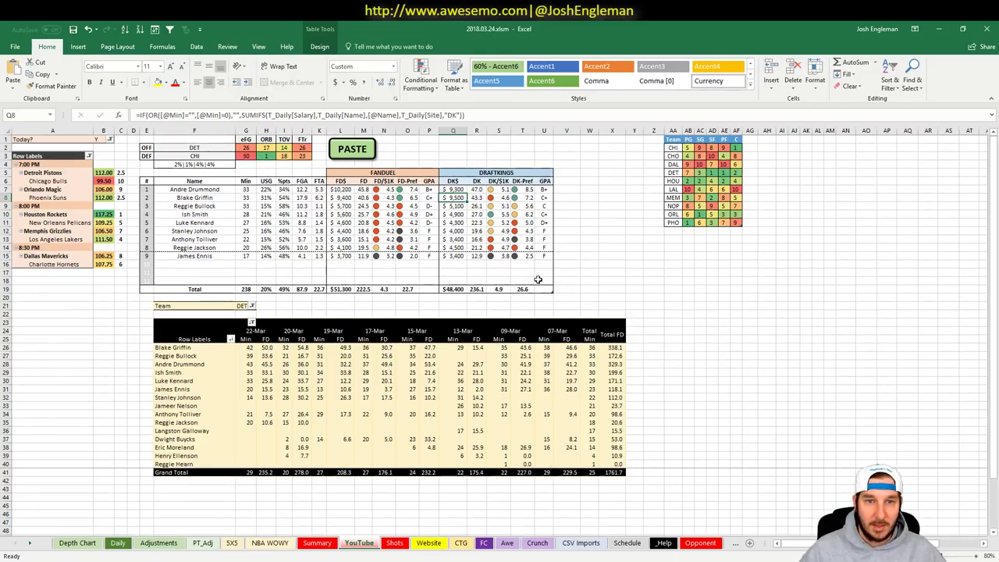
pyautogui.click(596, 256)
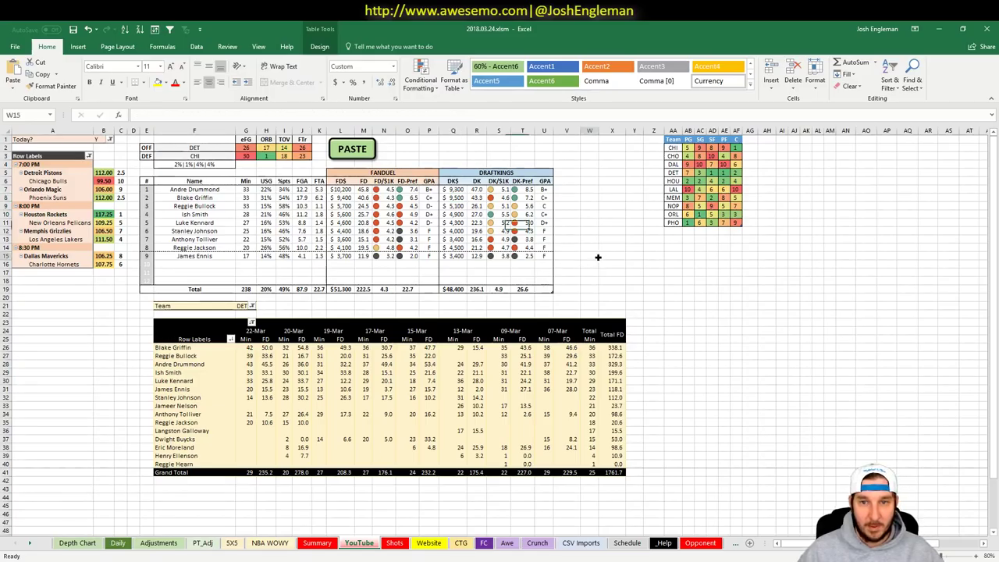
pyautogui.click(593, 247)
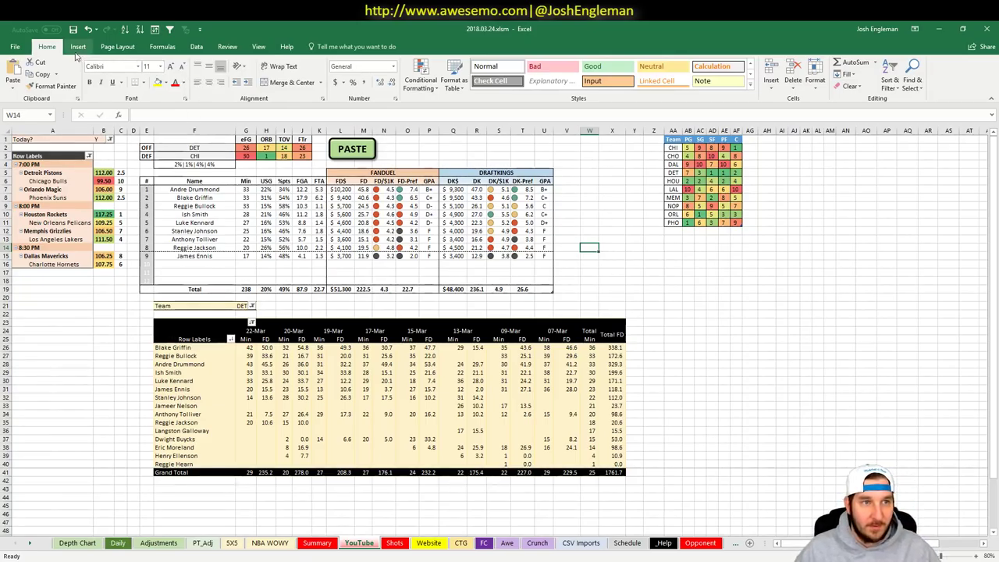
# Collapse the ribbon, review the DK value and salary formulas, and select the DET Team filter
pyautogui.doubleClick(47, 46)
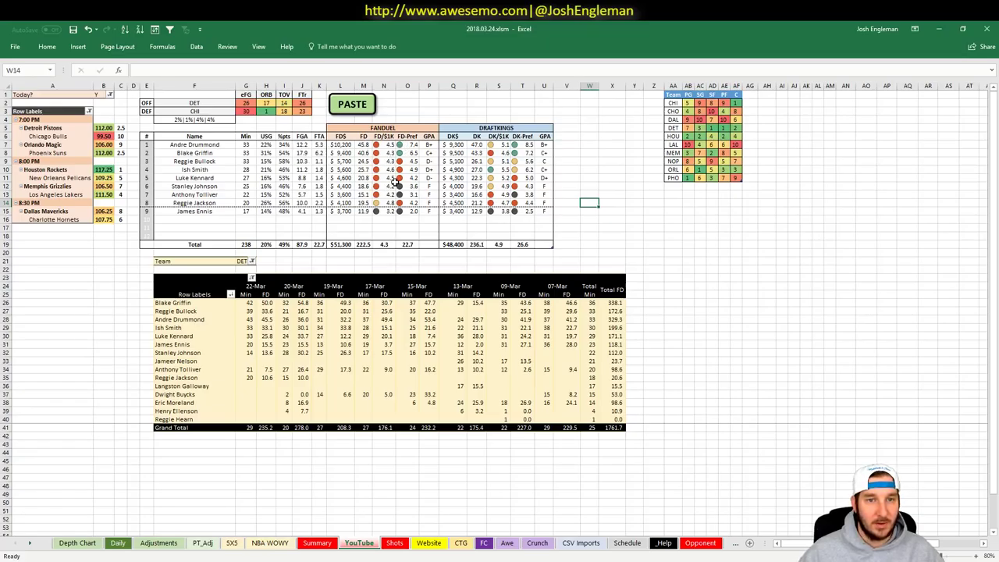
pyautogui.click(502, 162)
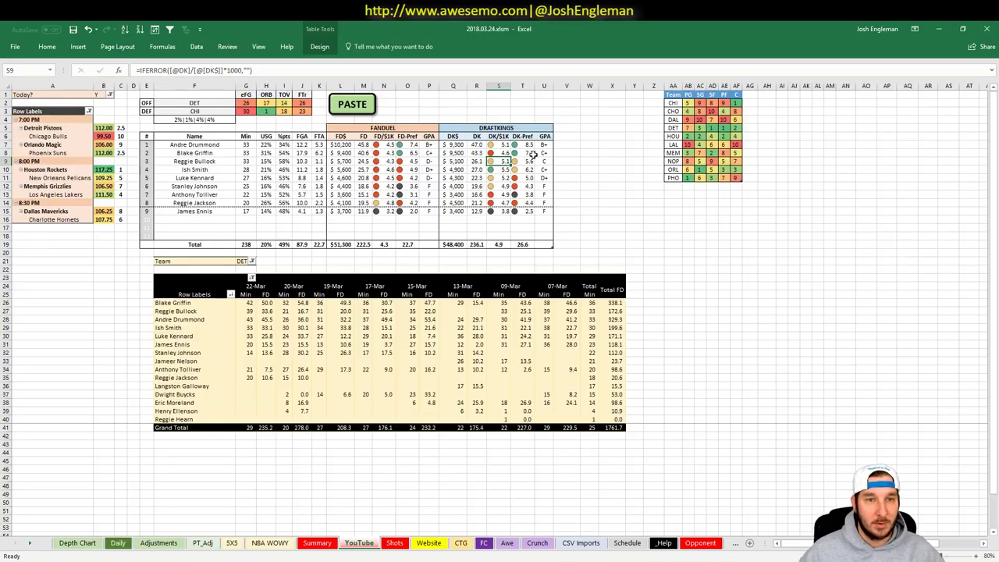
pyautogui.click(464, 154)
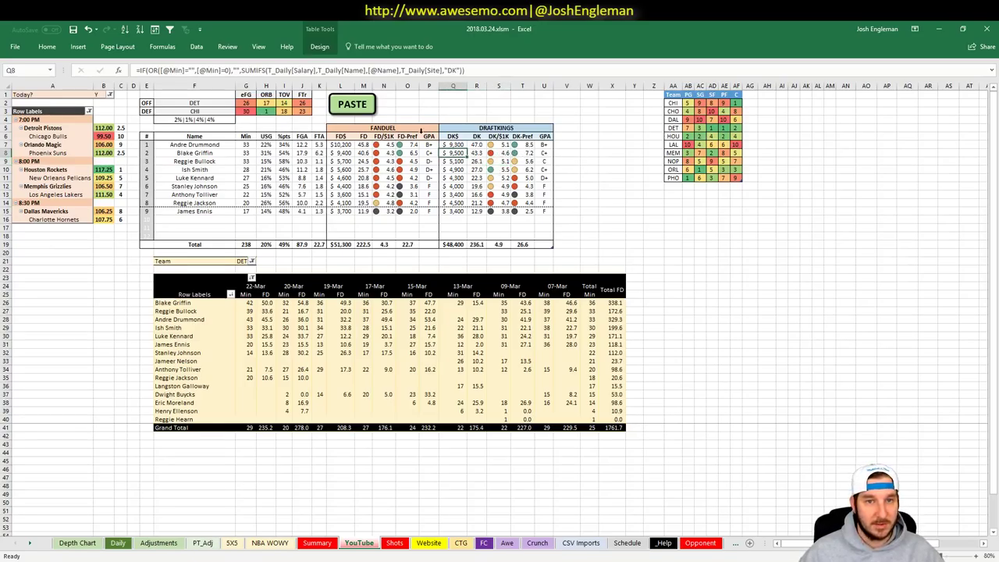
pyautogui.click(242, 261)
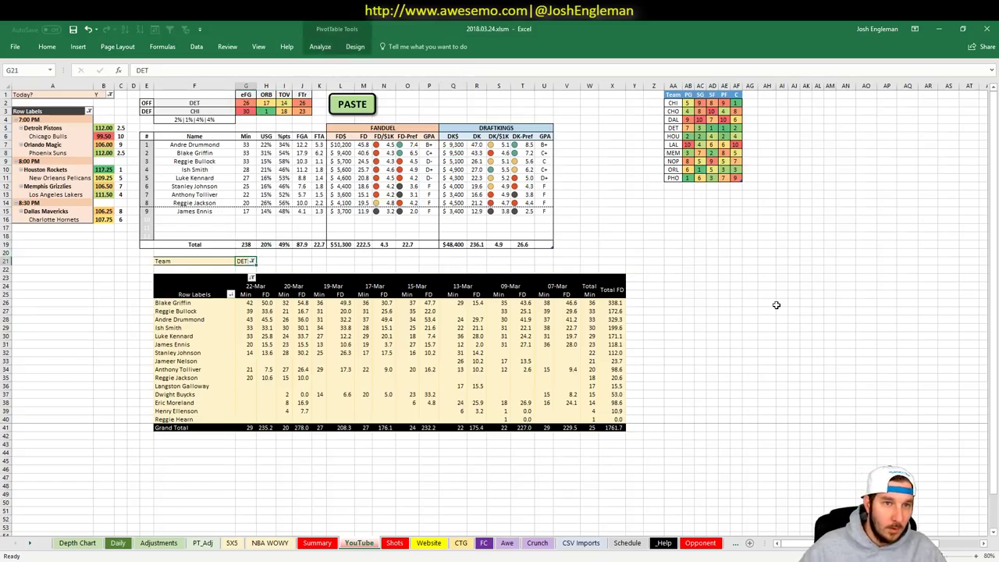
# Dismiss the missing-data warning, refresh the player pivot, and filter its Team to CHI
pyautogui.write('CHI')
pyautogui.press('Return')
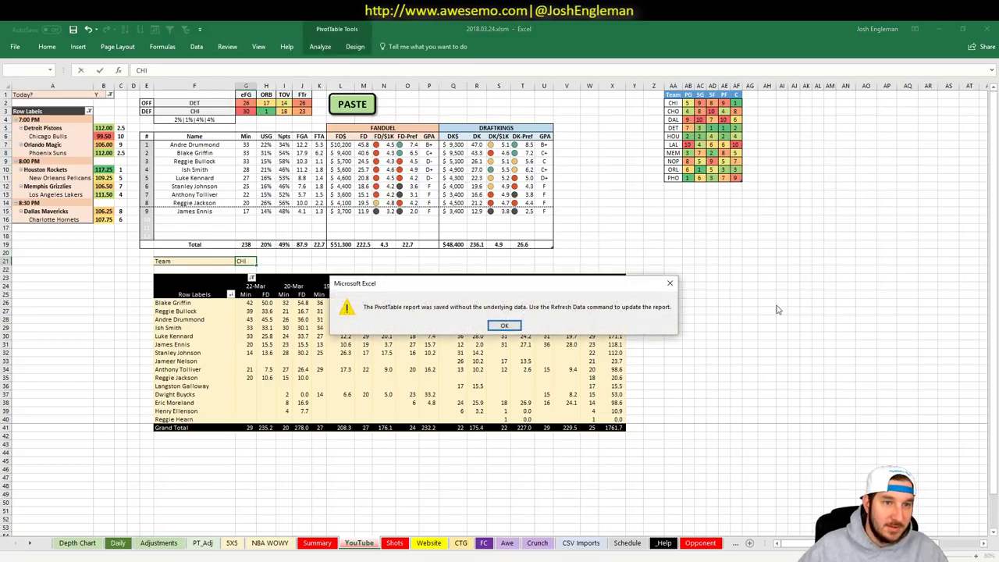
pyautogui.click(504, 325)
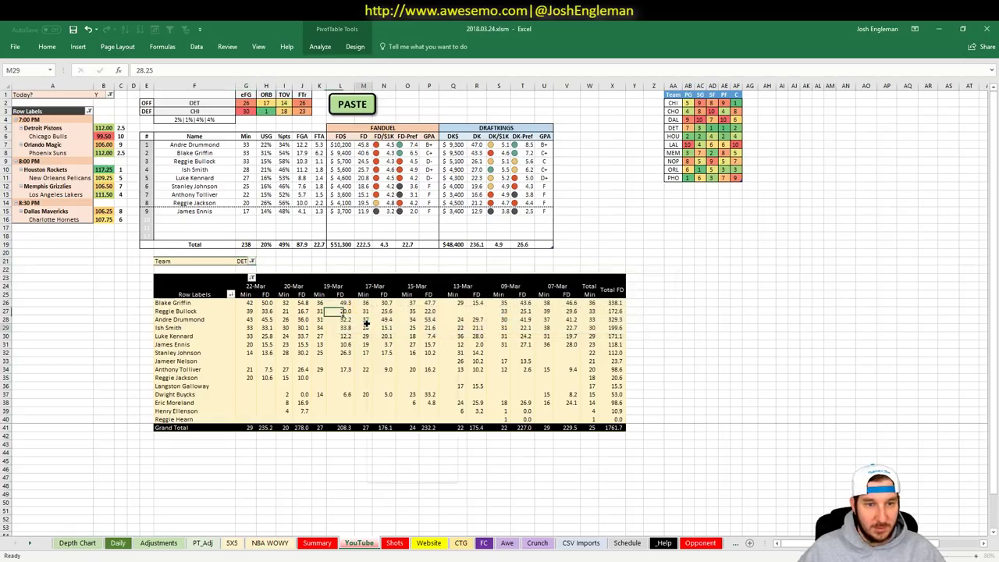
pyautogui.rightClick(365, 327)
pyautogui.click(390, 371)
pyautogui.click(242, 261)
pyautogui.write('CHI')
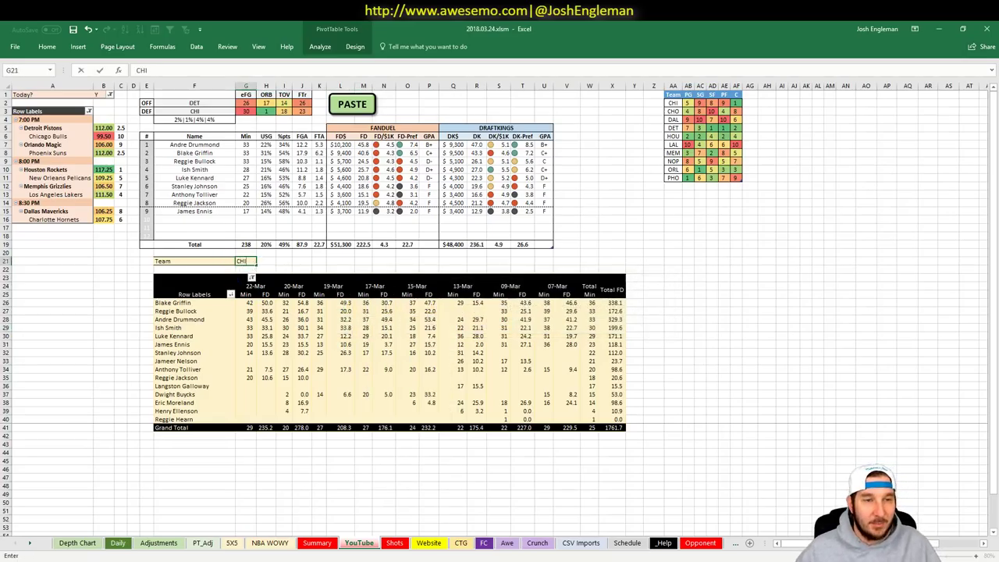
pyautogui.press('Return')
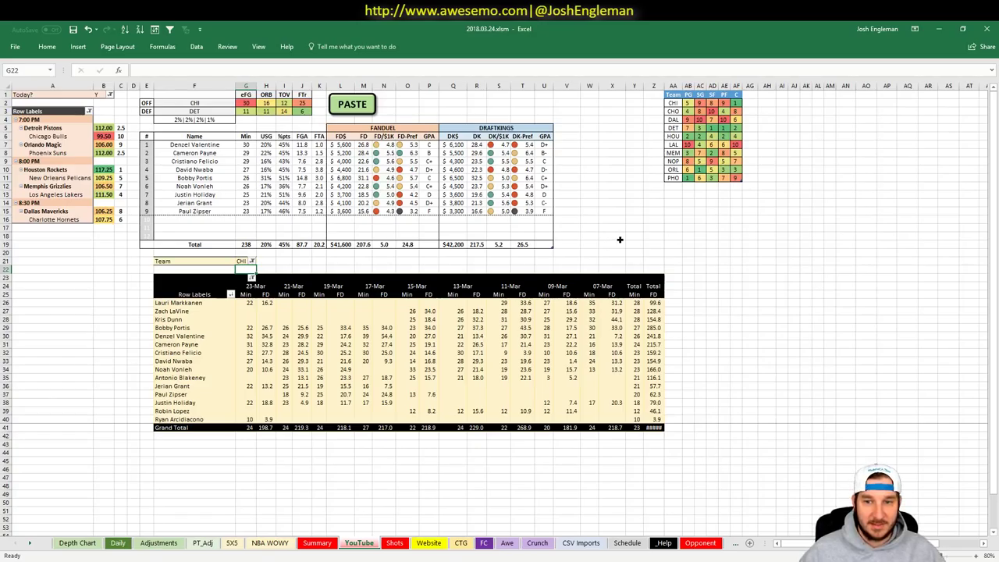
# Review Markkanen and Blakeney in the pivot, the position grid, and salary and minutes formulas
pyautogui.click(217, 303)
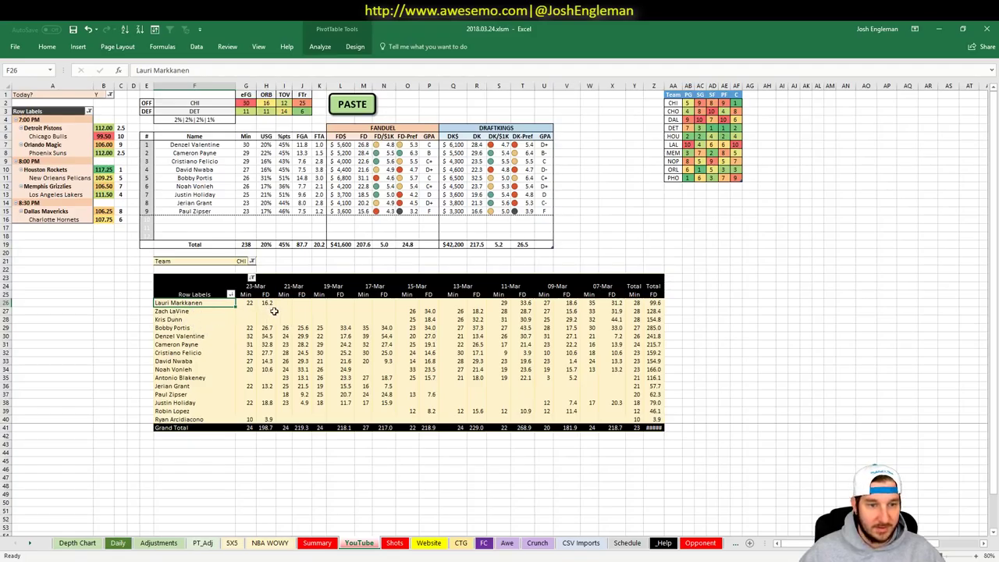
pyautogui.click(197, 377)
pyautogui.click(341, 262)
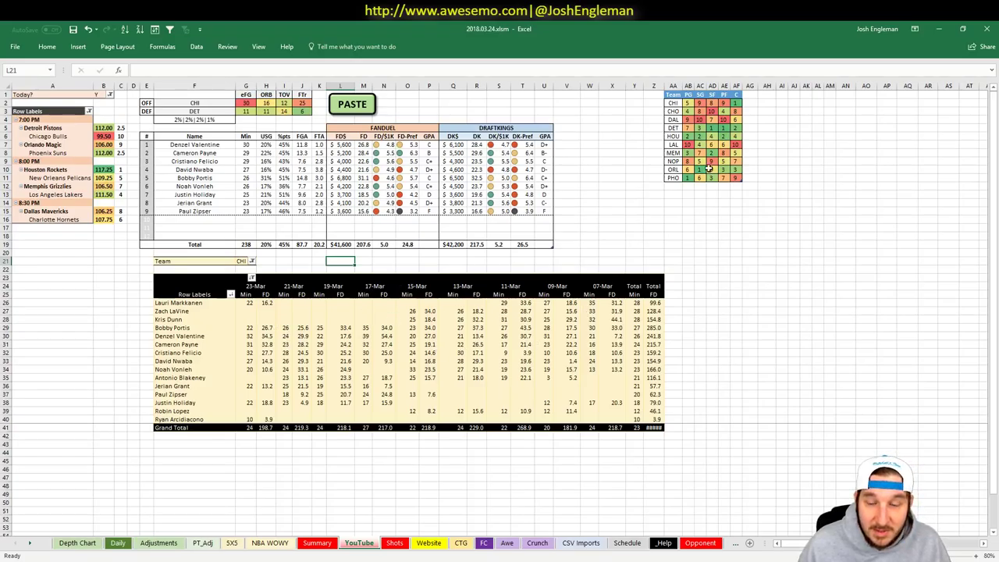
pyautogui.click(725, 102)
pyautogui.click(735, 102)
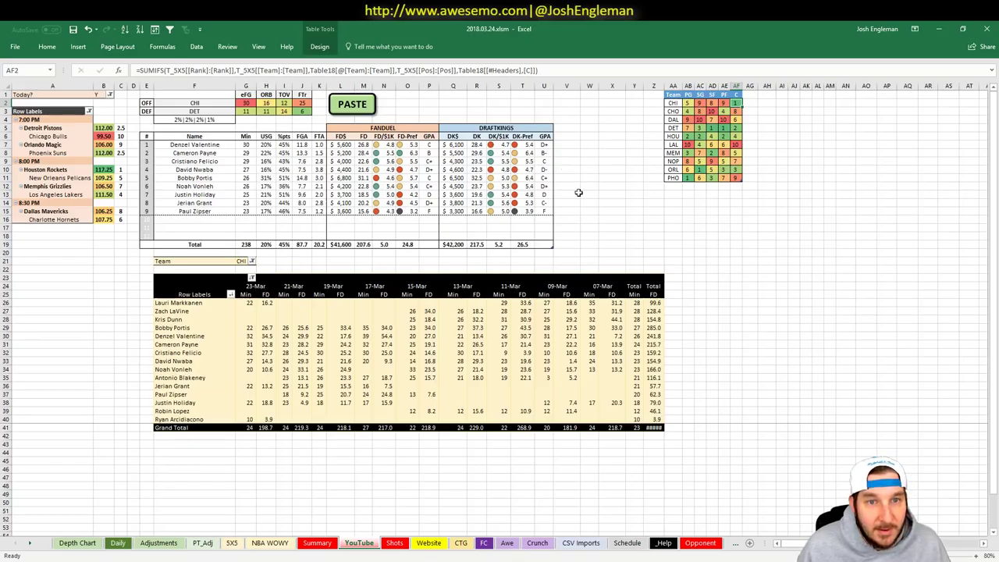
pyautogui.click(344, 146)
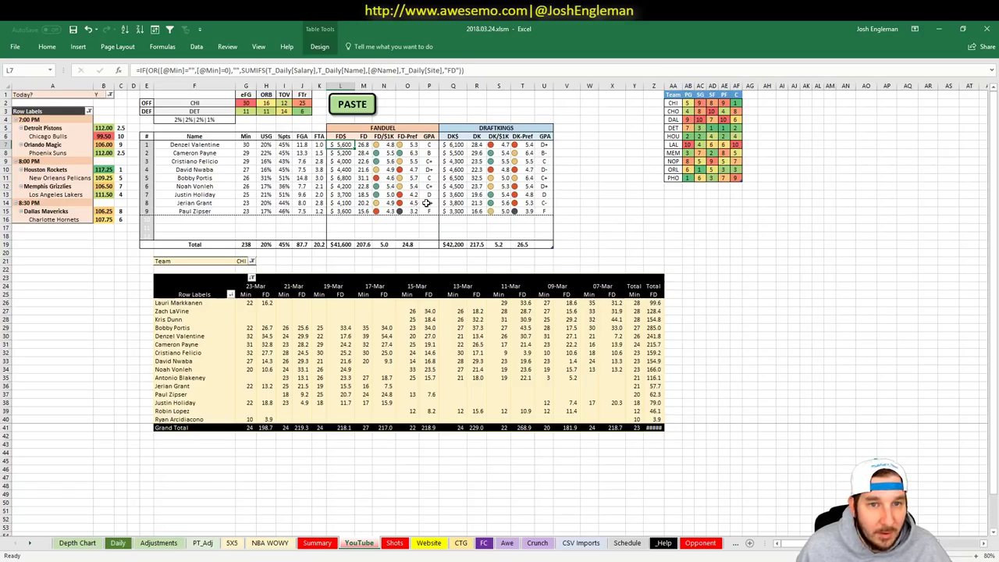
pyautogui.click(239, 161)
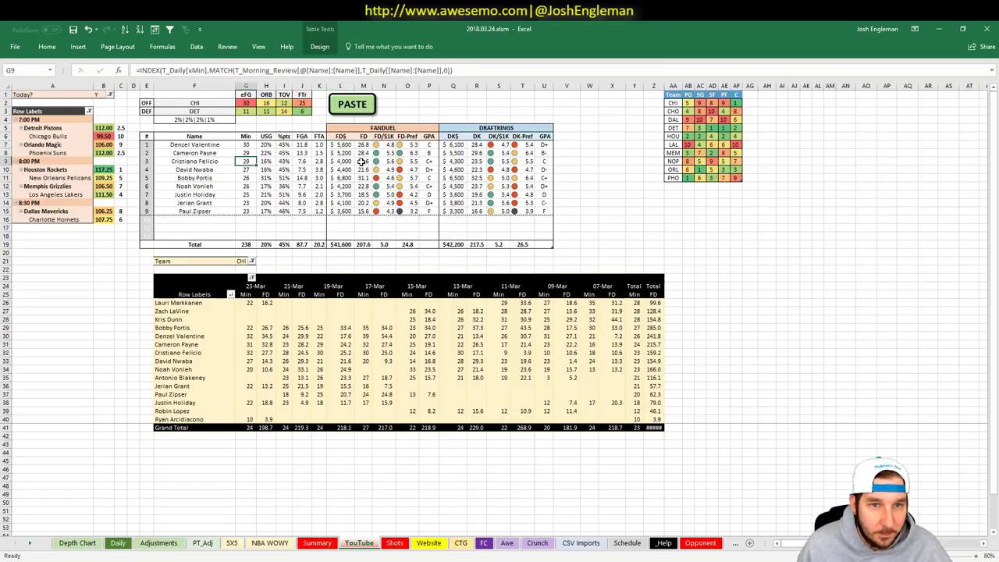
# Set Cameron Payne's BOOST on the Adjustments sheet to -4%, replacing an initial -3%
pyautogui.click(359, 153)
pyautogui.click(162, 542)
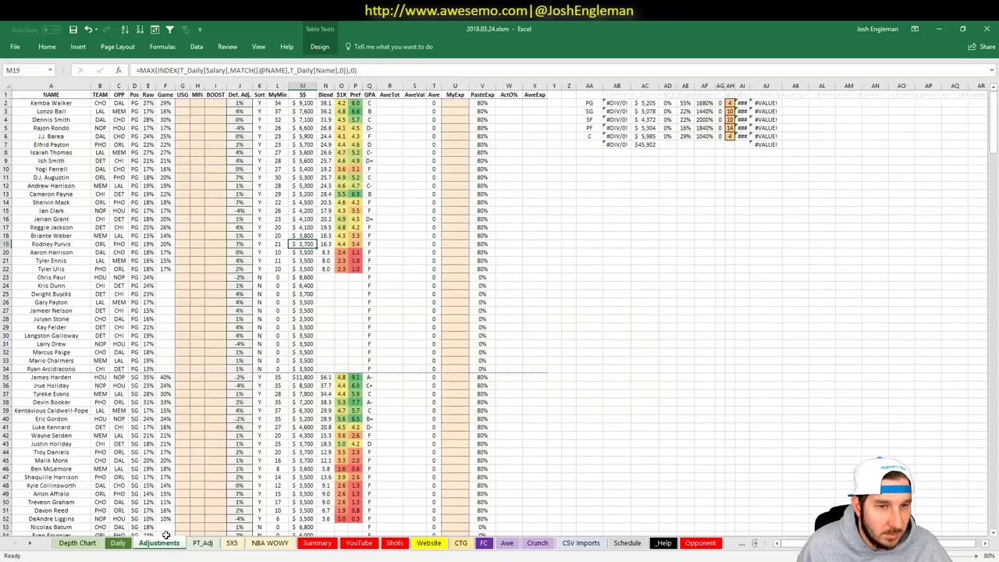
pyautogui.click(137, 245)
pyautogui.click(213, 194)
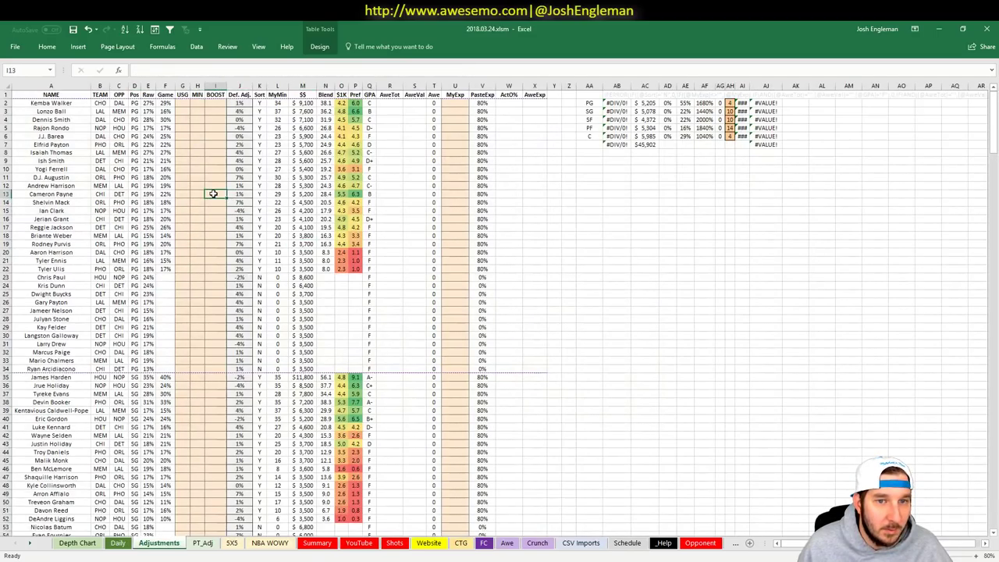
pyautogui.write('-')
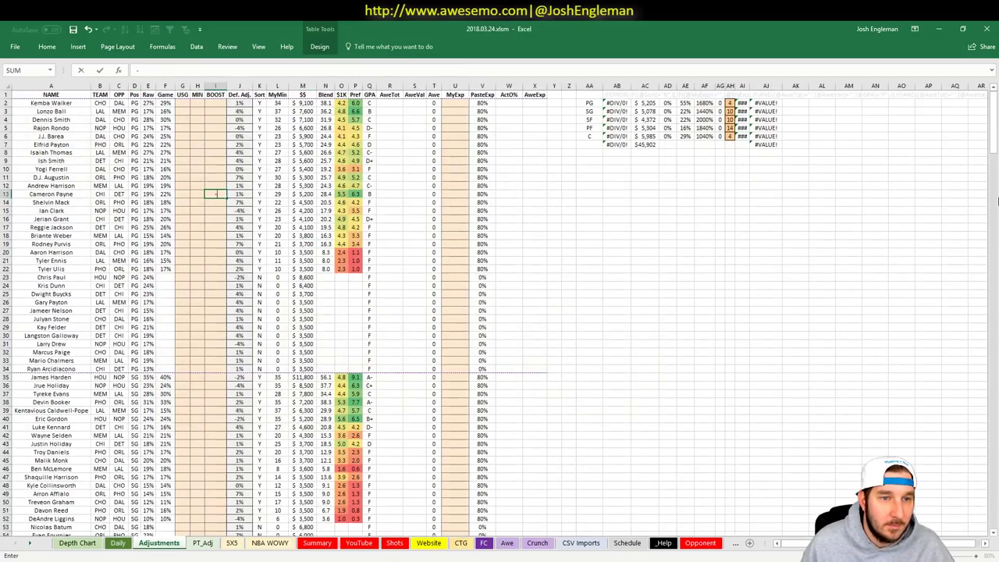
pyautogui.write('3')
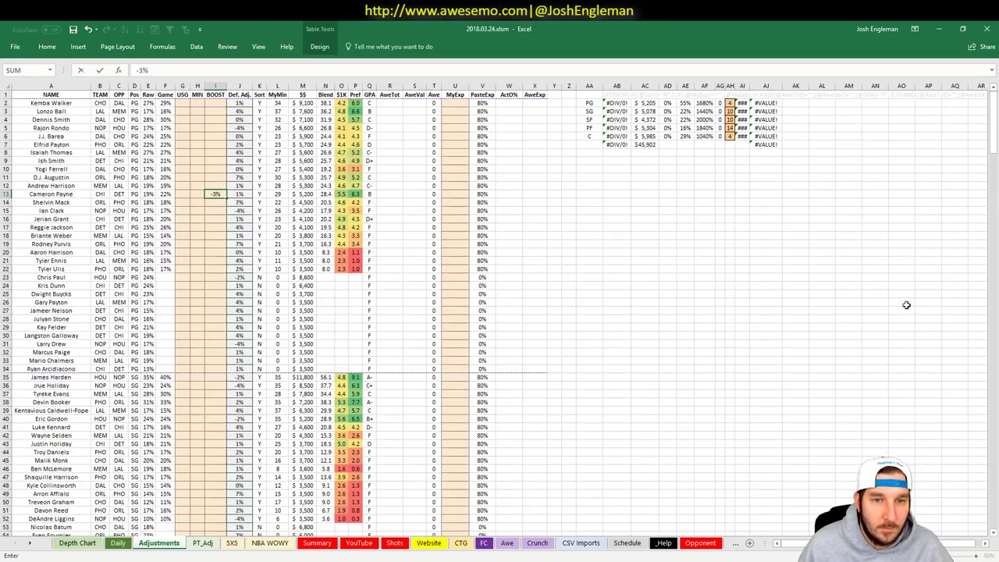
pyautogui.press('Return')
pyautogui.press('Up')
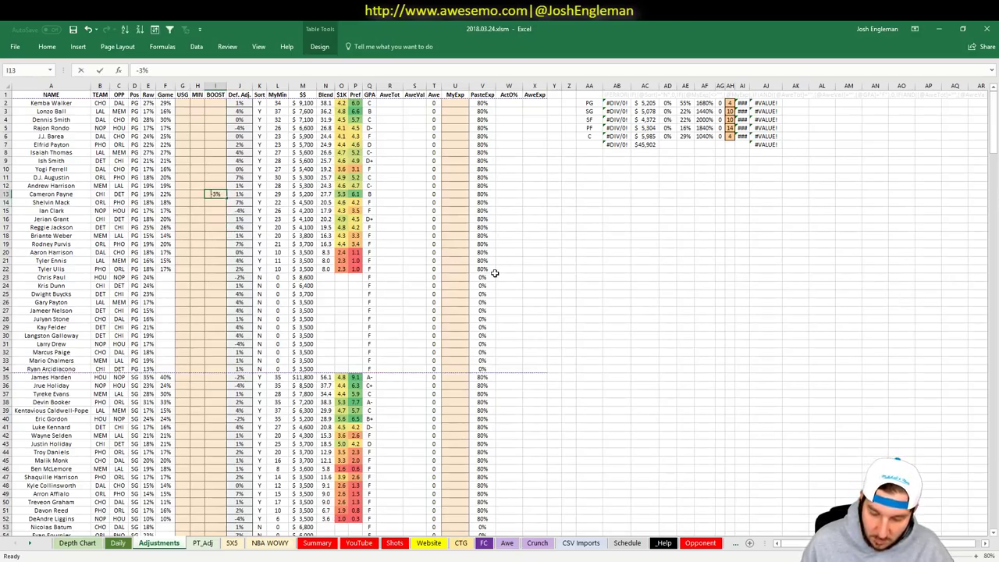
pyautogui.write('-4')
pyautogui.press('Return')
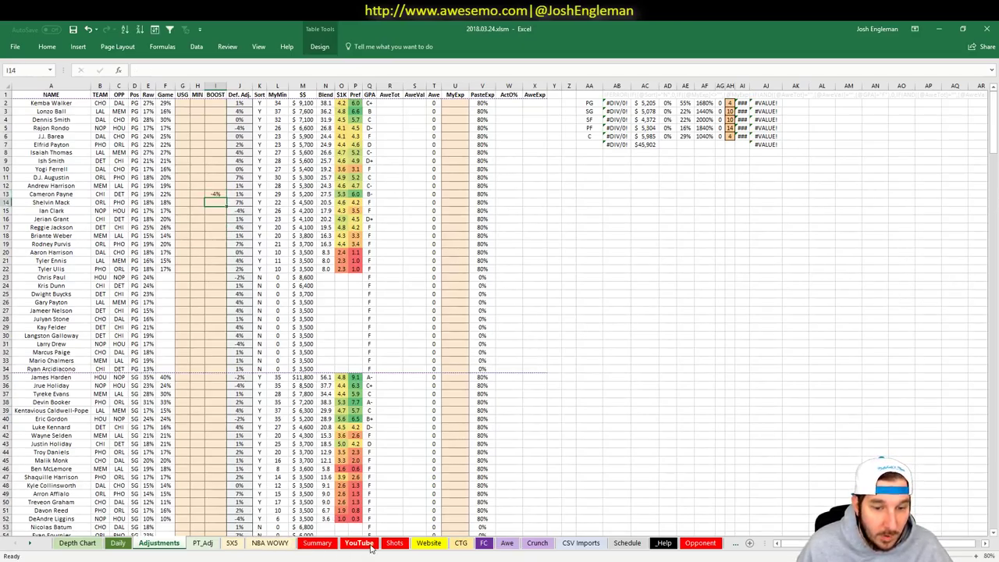
pyautogui.click(361, 544)
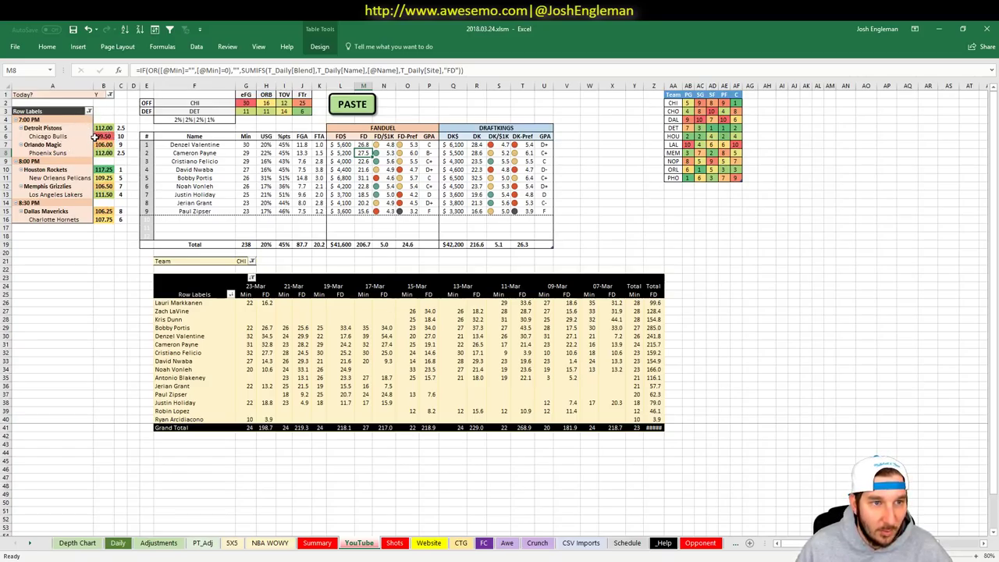
# Review Chicago's updated projections and select the Team filter cell G21
pyautogui.click(606, 176)
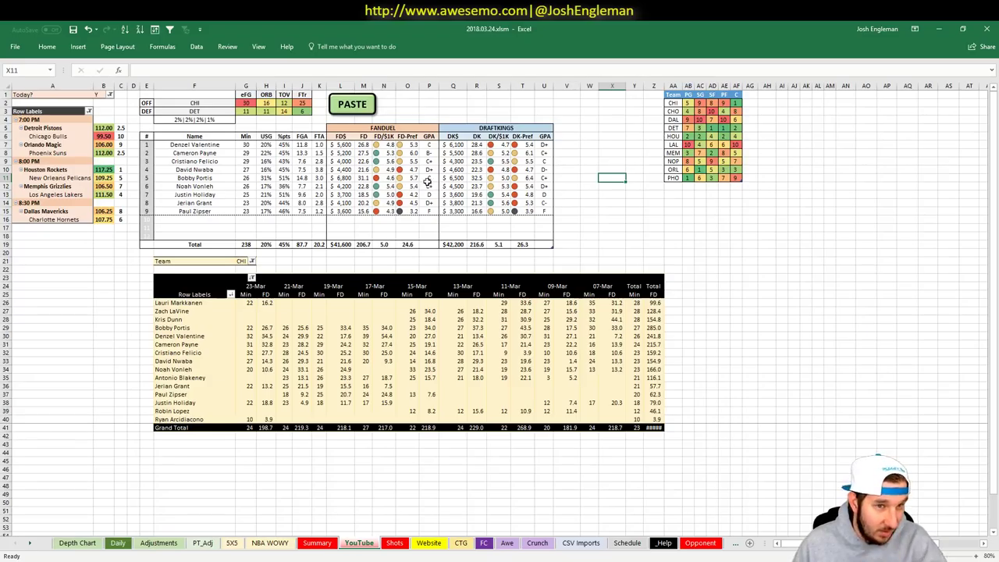
pyautogui.click(236, 261)
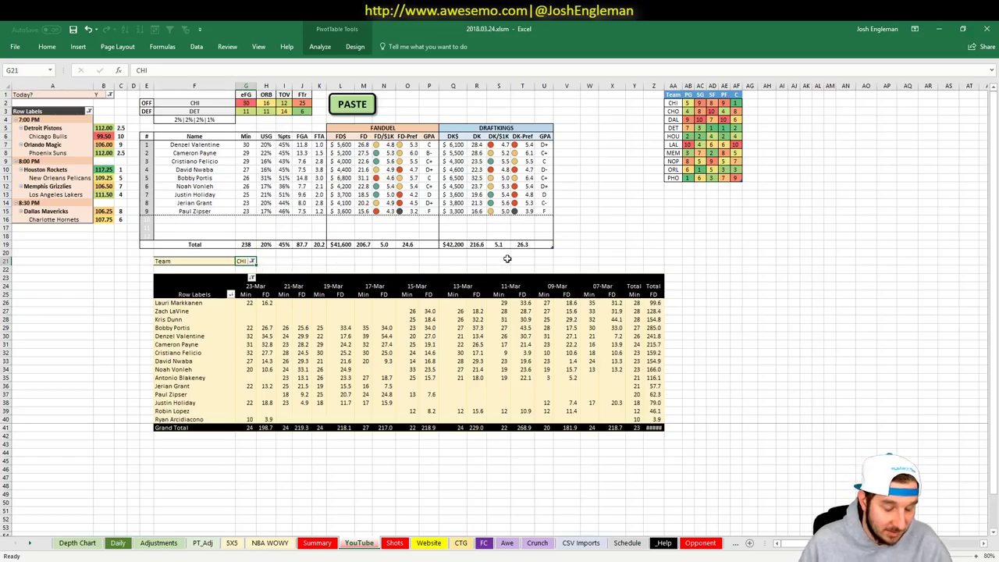
# Filter the pivot to ORL and check the NBA spreads odds page in the browser
pyautogui.write('ORL')
pyautogui.press('Return')
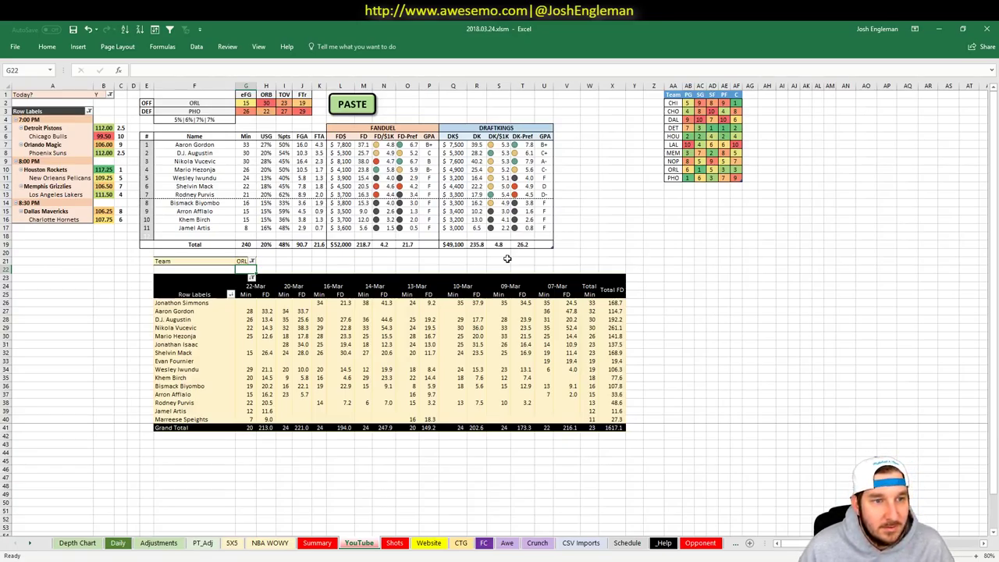
pyautogui.hotkey('alt', 'Tab')
pyautogui.click(252, 28)
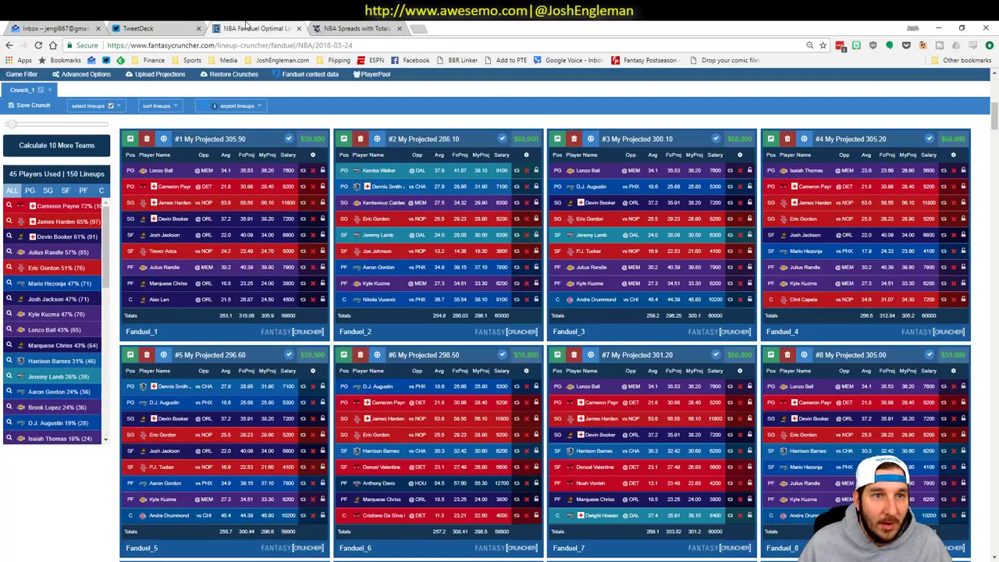
pyautogui.click(346, 28)
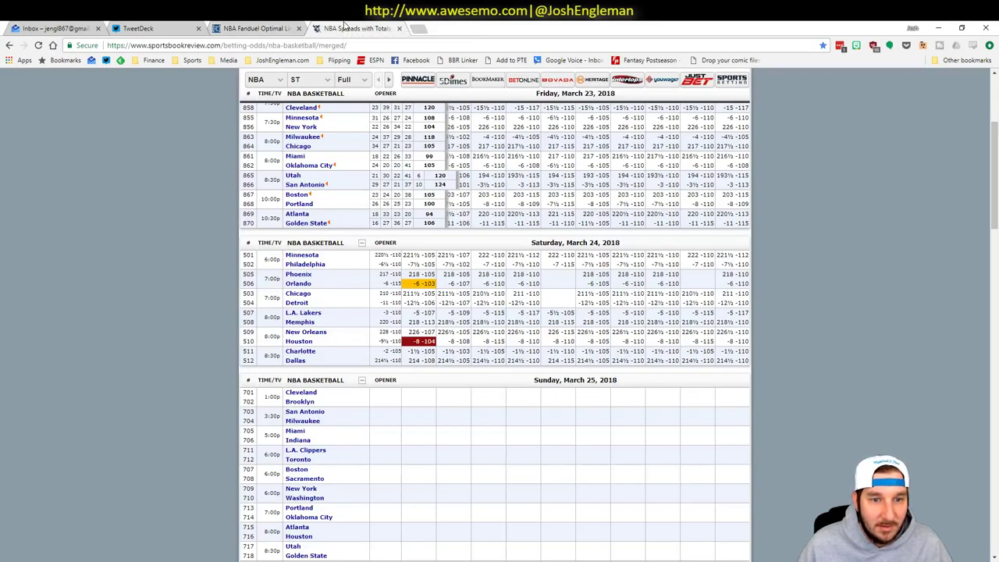
pyautogui.hotkey('alt', 'Tab')
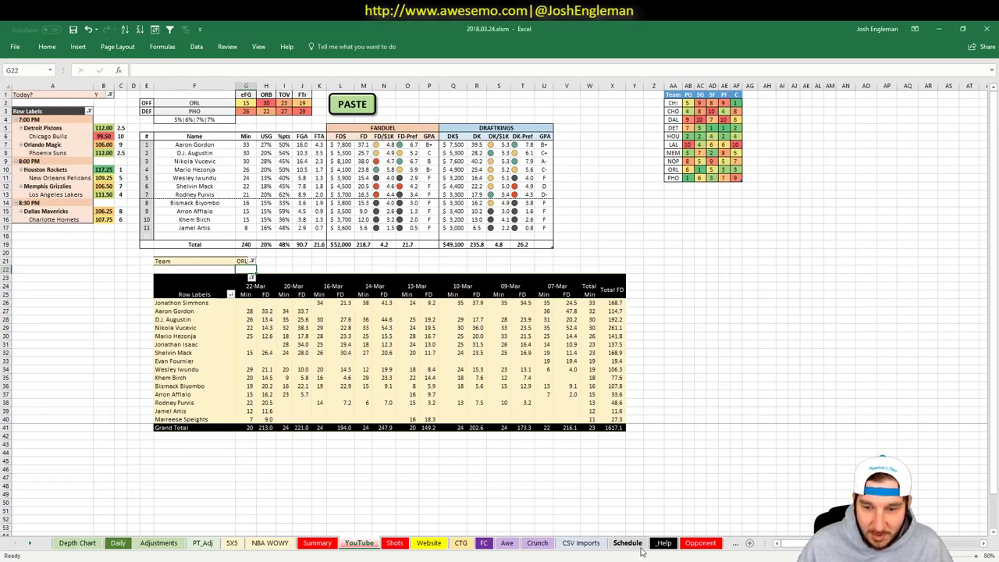
# Correct the Phoenix–Orlando spread on the Schedule sheet to -6.0
pyautogui.click(627, 543)
pyautogui.press('Up')
pyautogui.write('-6')
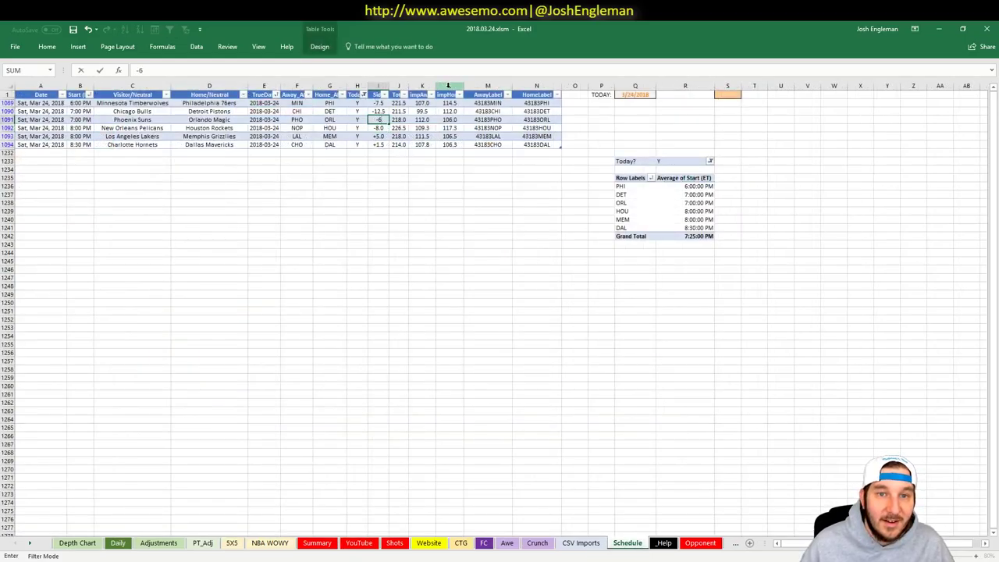
pyautogui.press('Return')
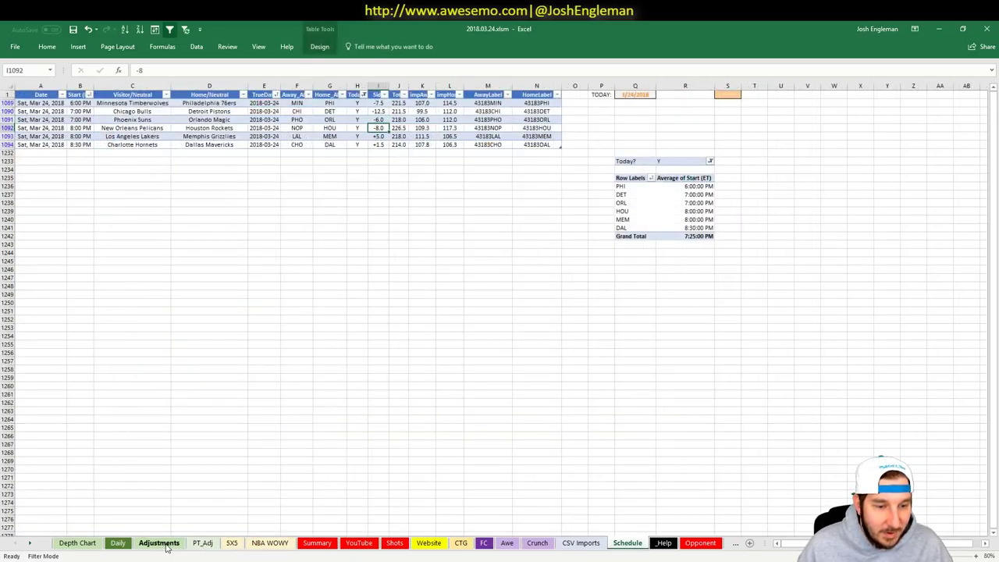
# Return to the YouTube sheet to see Orlando's 112.00 implied points and 222.3 FanDuel total
pyautogui.click(359, 543)
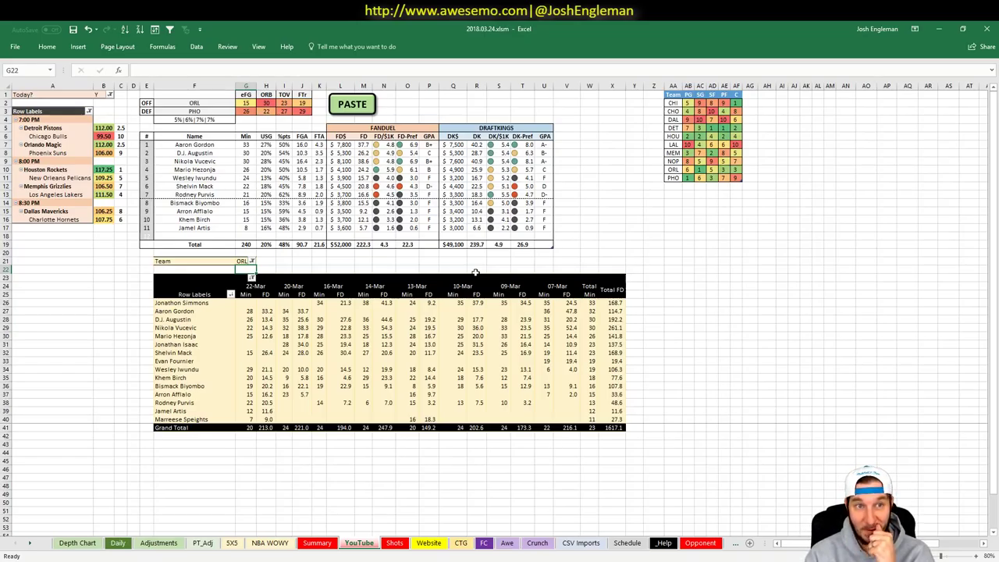
# Look up tankathon.com's draft lottery standings in a new Chrome tab, then return to Excel
pyautogui.hotkey('alt', 'Tab')
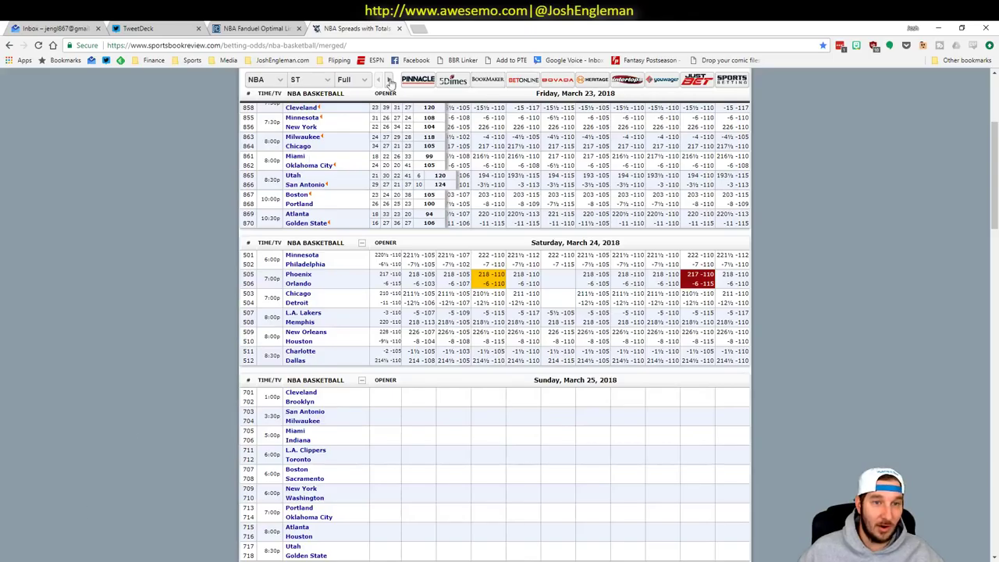
pyautogui.click(419, 29)
pyautogui.write('tank')
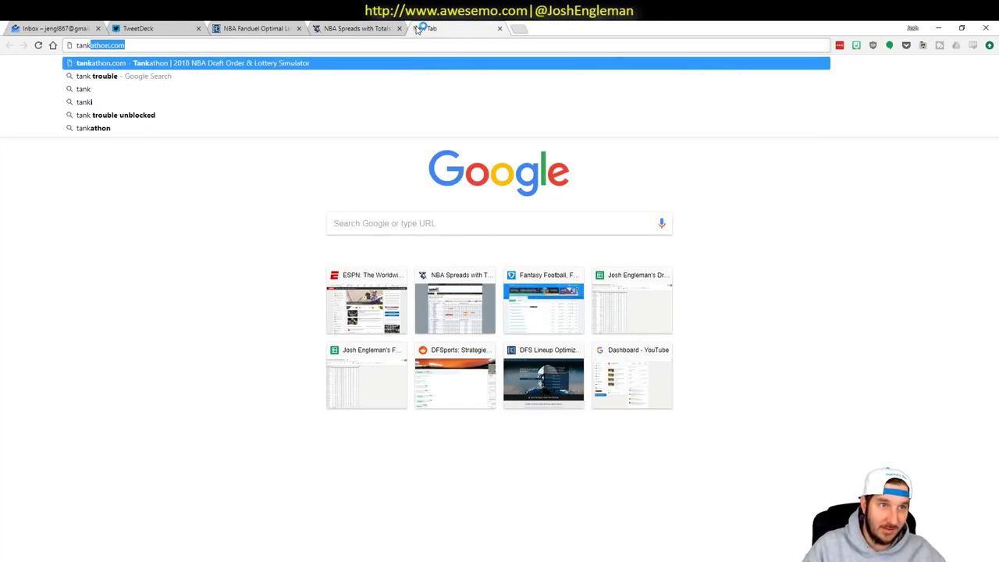
pyautogui.press('Return')
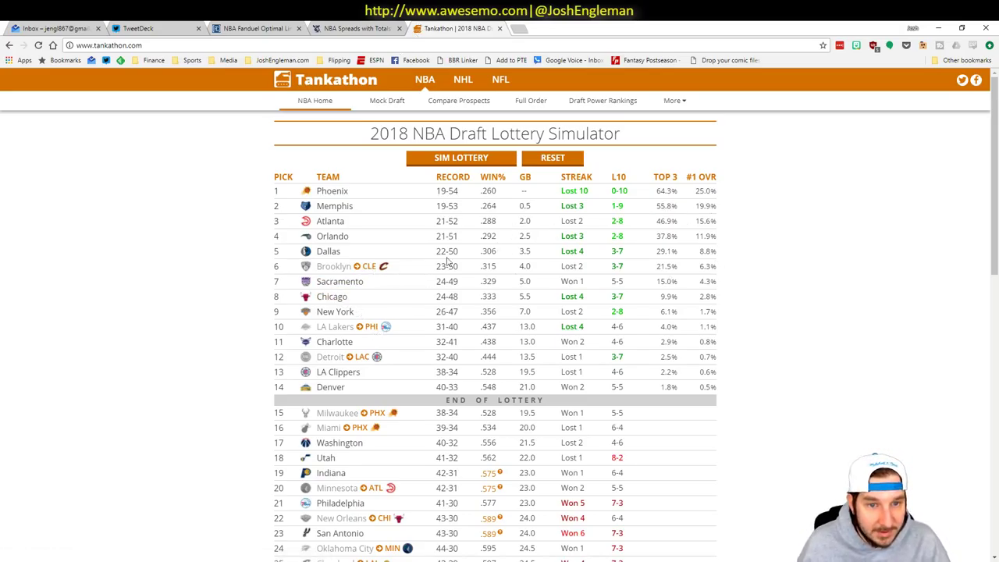
pyautogui.hotkey('alt', 'Tab')
pyautogui.click(568, 160)
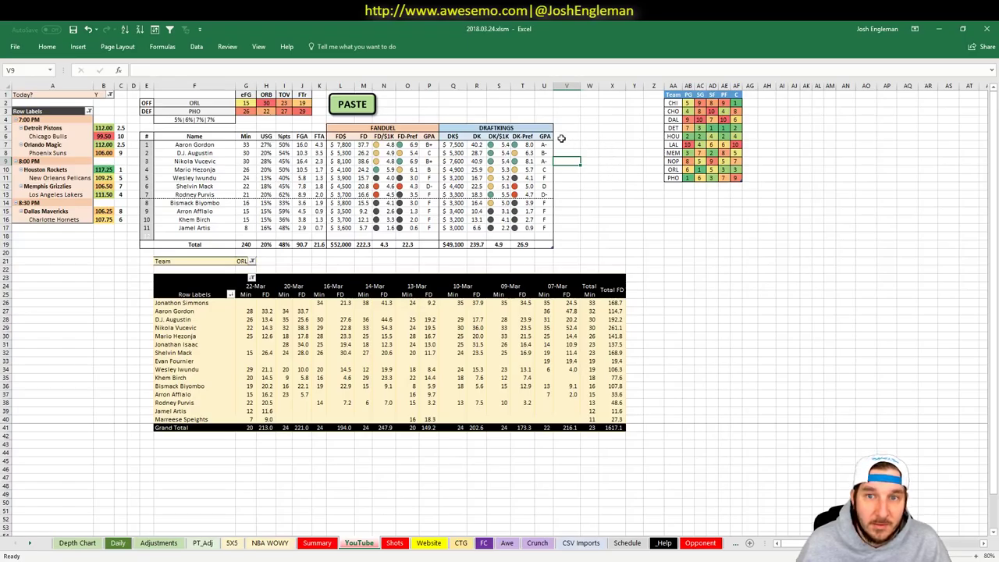
# Set the Team pivot filter to PHO, showing Phoenix's 241 minutes, 212.4 FanDuel and 224.0 DraftKings points
pyautogui.click(564, 145)
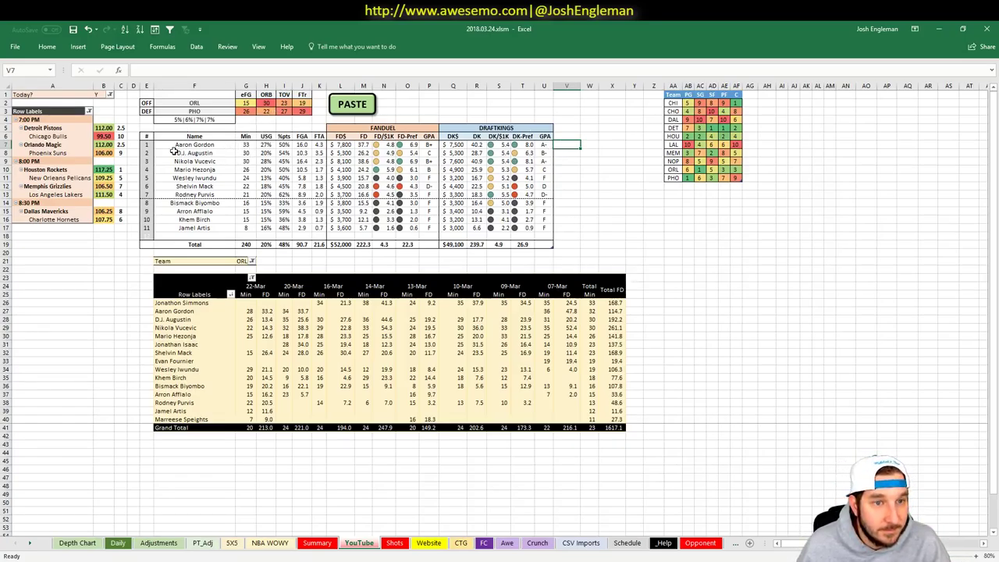
pyautogui.click(242, 262)
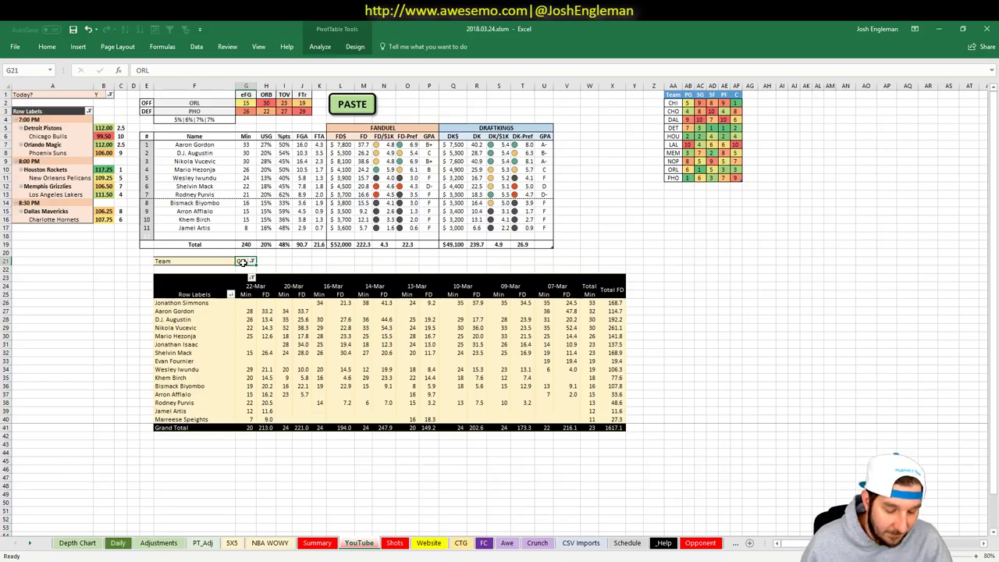
pyautogui.write('PHO')
pyautogui.press('Return')
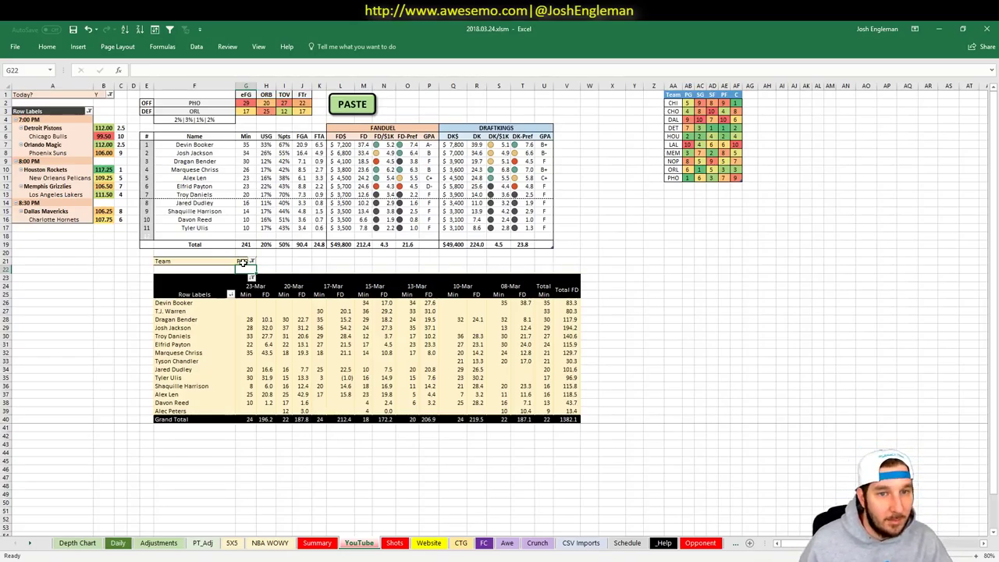
# Set the Team filter to HOU to profile Houston against New Orleans, then reselect the filter
pyautogui.click(244, 260)
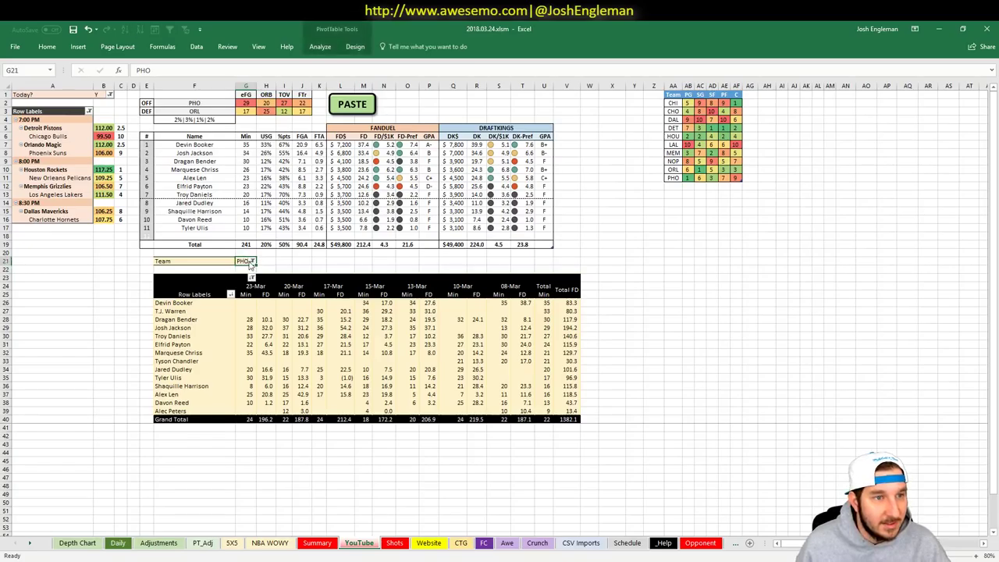
pyautogui.write('HOU')
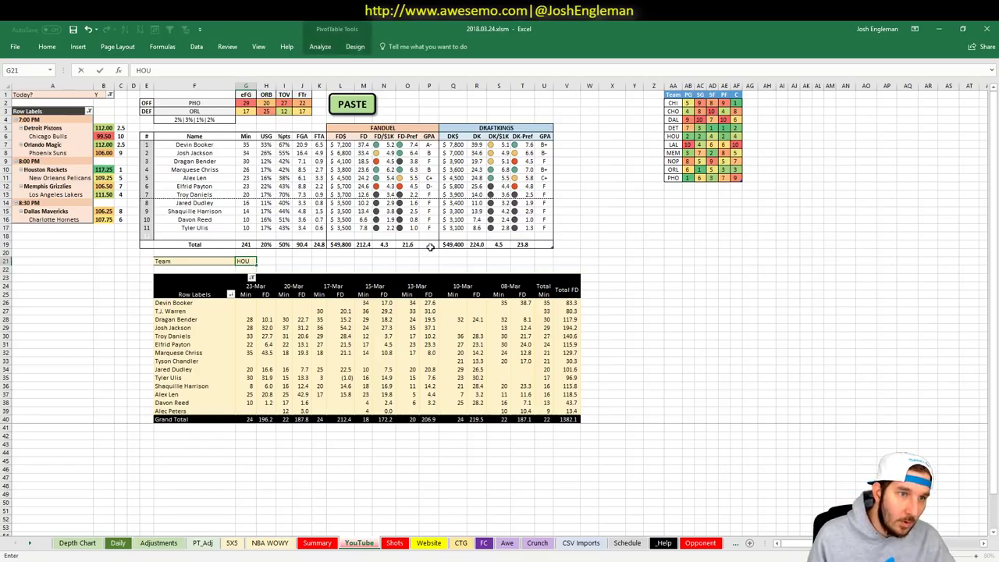
pyautogui.press('Return')
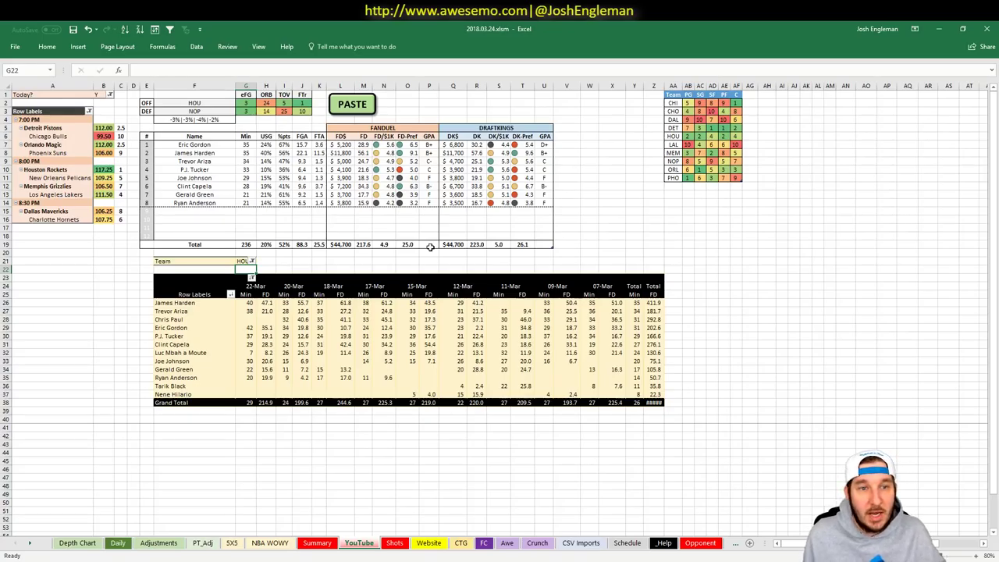
pyautogui.click(243, 262)
# Set the Team filter to NOP to review New Orleans, then start entering MEM
pyautogui.write('NOP')
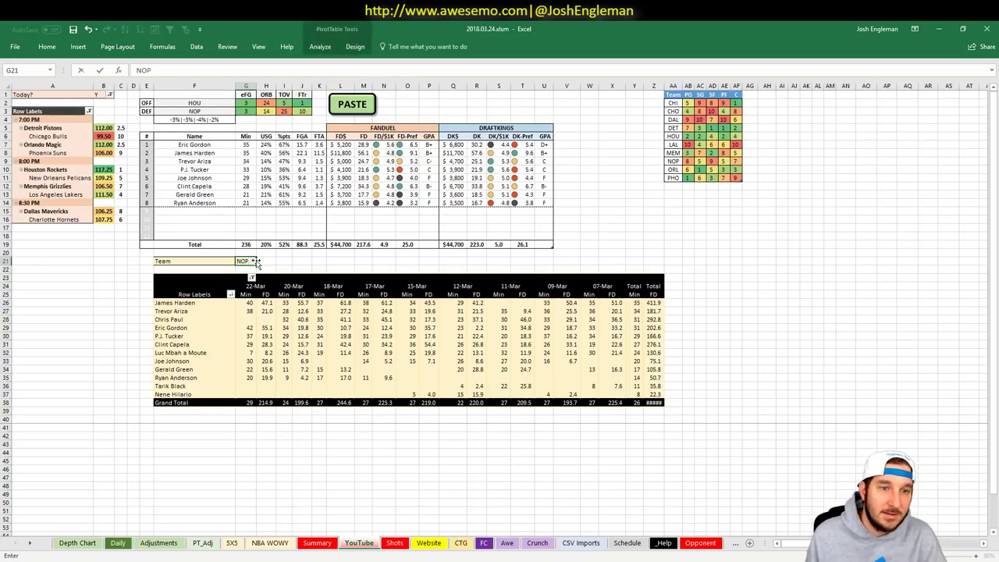
pyautogui.click(278, 260)
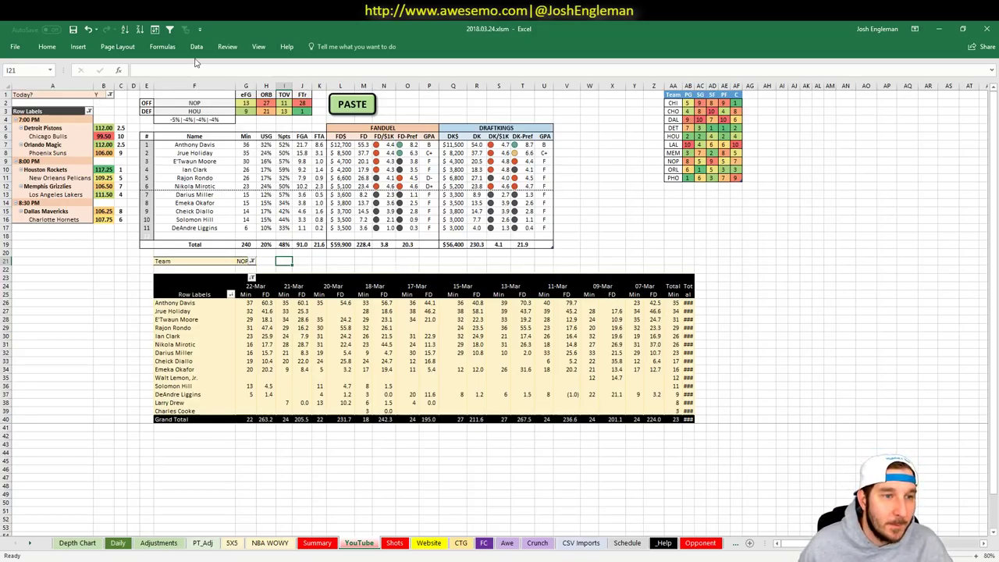
pyautogui.click(243, 262)
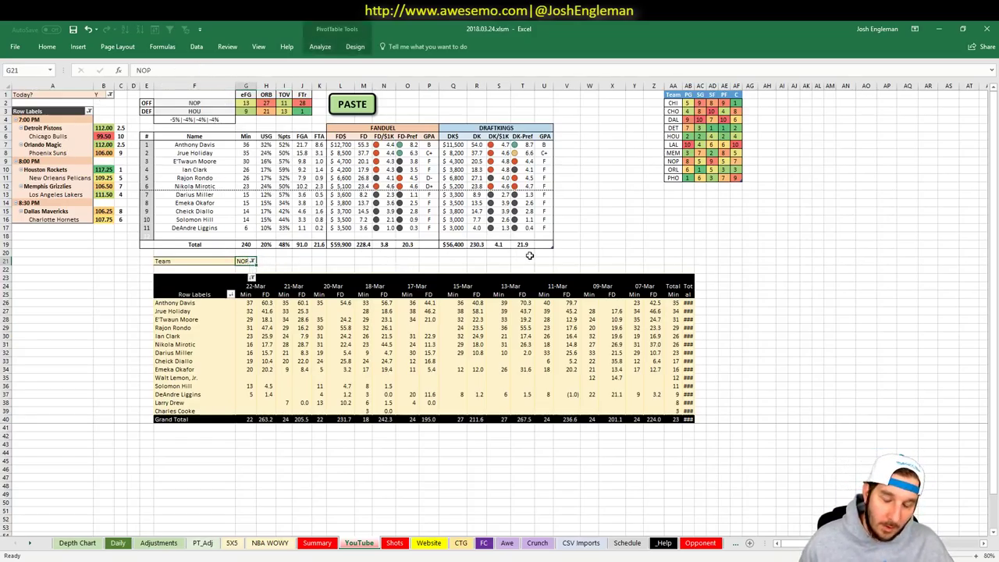
pyautogui.write('MEM')
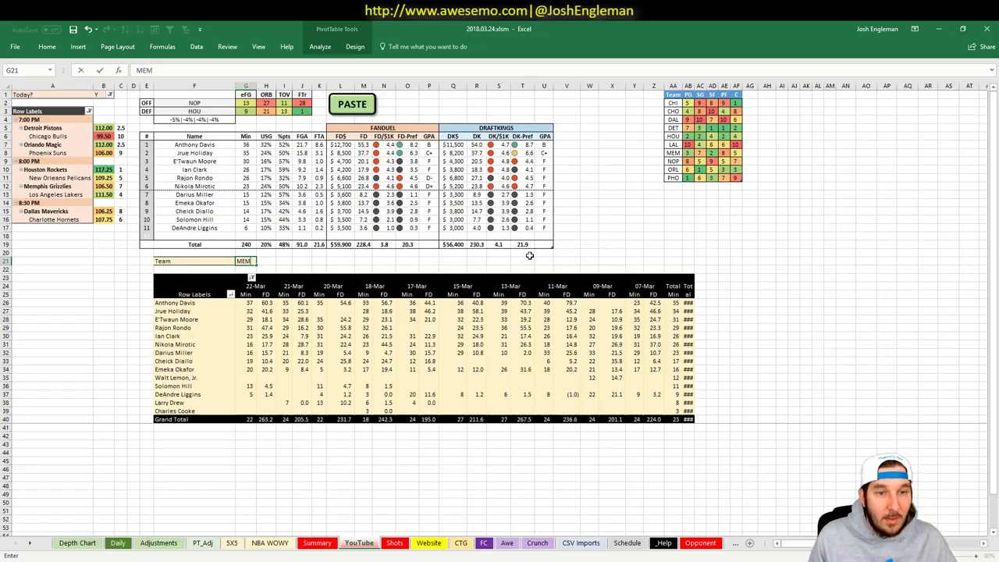
# Apply MEM to profile Memphis against the Lakers (219.0 FanDuel, 229.3 DraftKings), then reselect the filter
pyautogui.press('Return')
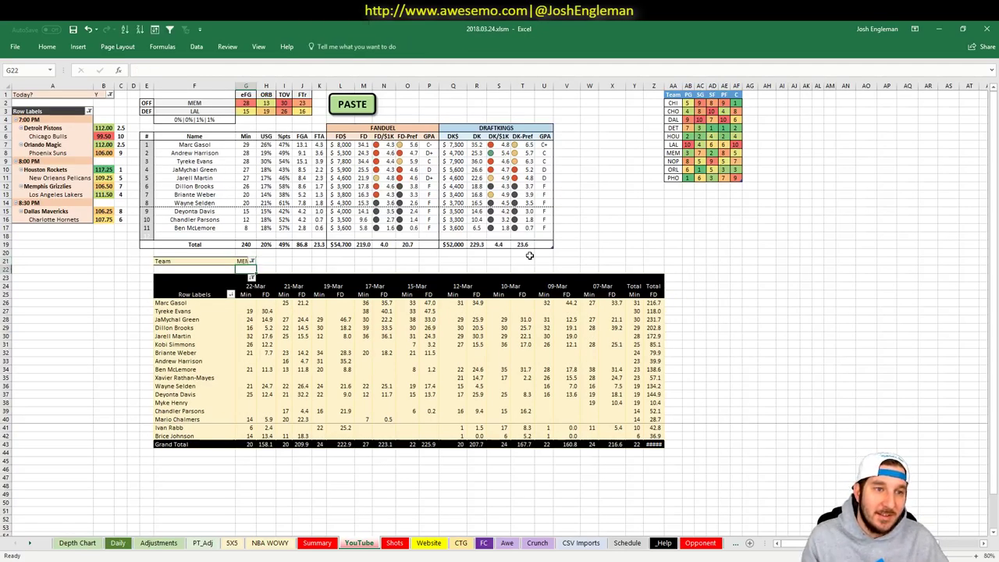
pyautogui.press('Up')
pyautogui.press('Right')
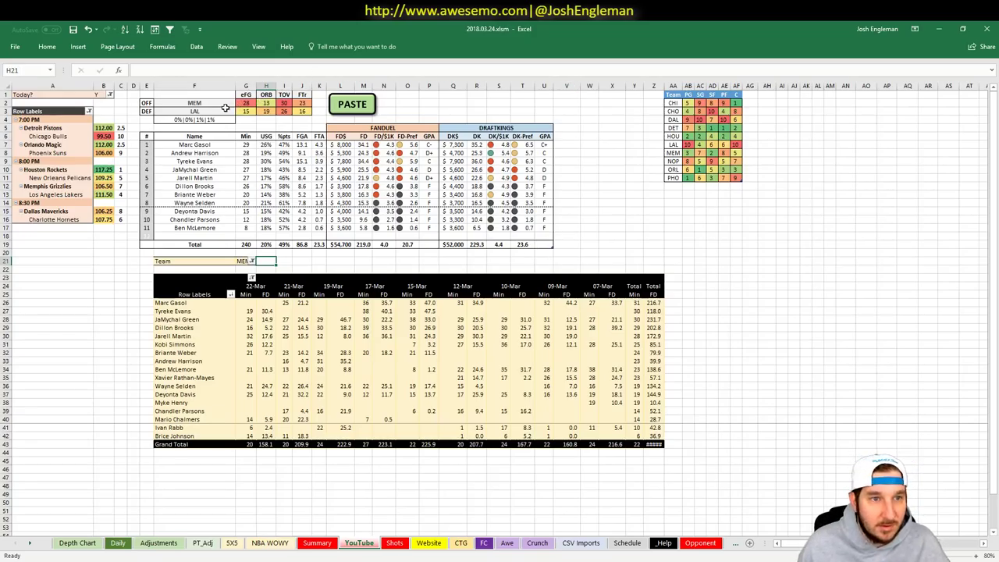
pyautogui.click(243, 261)
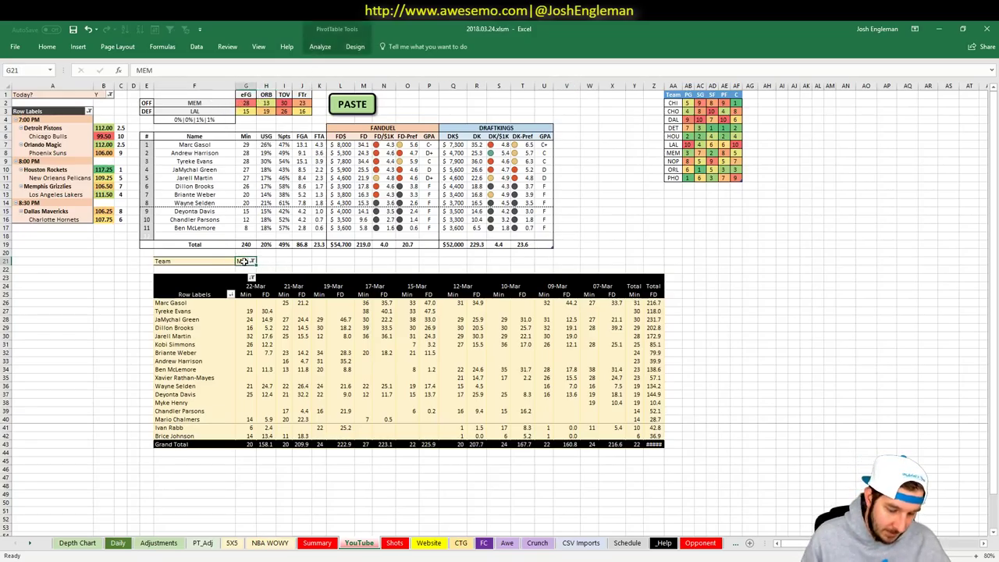
# Apply LAL to profile the Lakers against Memphis, then begin entering DAL as the next team
pyautogui.write('LAL')
pyautogui.press('Return')
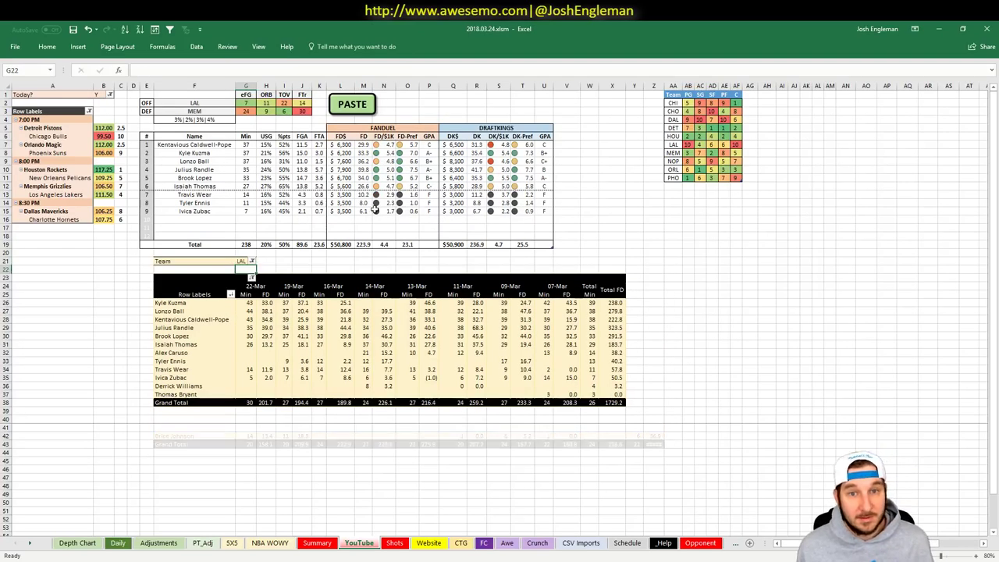
pyautogui.click(287, 262)
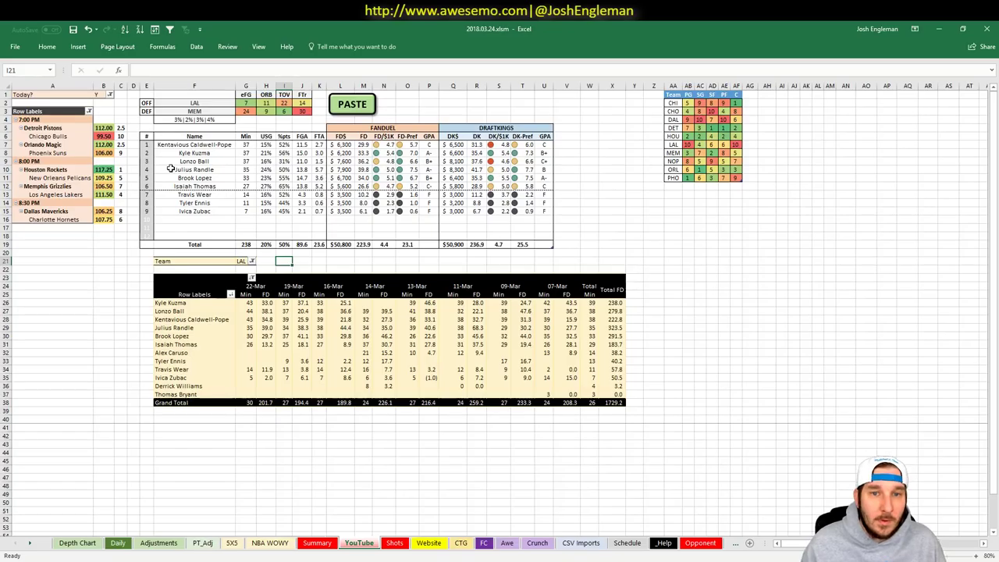
pyautogui.click(241, 263)
pyautogui.write('DAL')
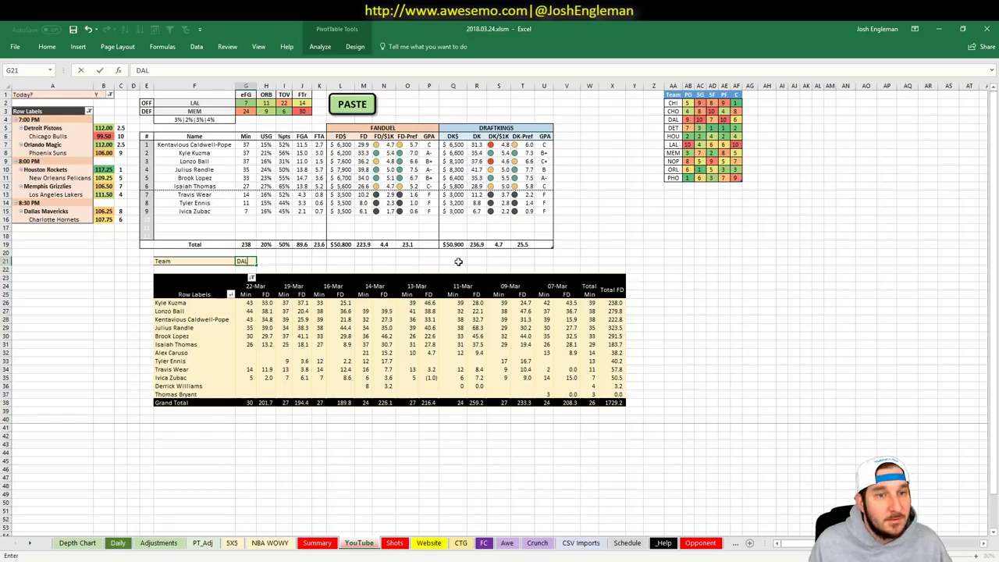
# Apply DAL in the Team filter to review Dallas, then switch it to CHO for Charlotte
pyautogui.press('Tab')
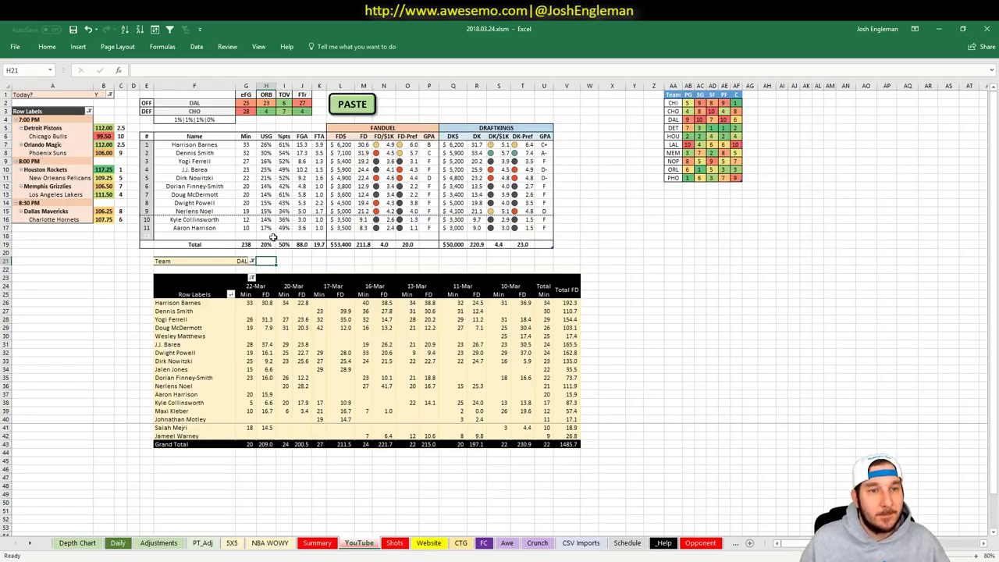
pyautogui.click(249, 262)
pyautogui.write('CHO')
pyautogui.press('Return')
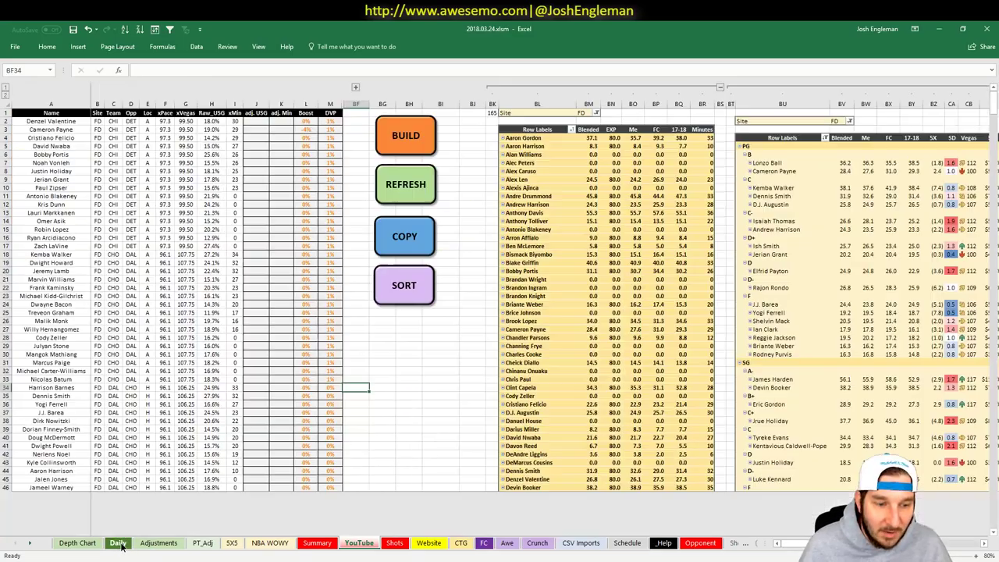
# Copy the Daily sheet's projections and bring up Fantasy Cruncher's FanDuel optimal lineups in Chrome
pyautogui.click(121, 544)
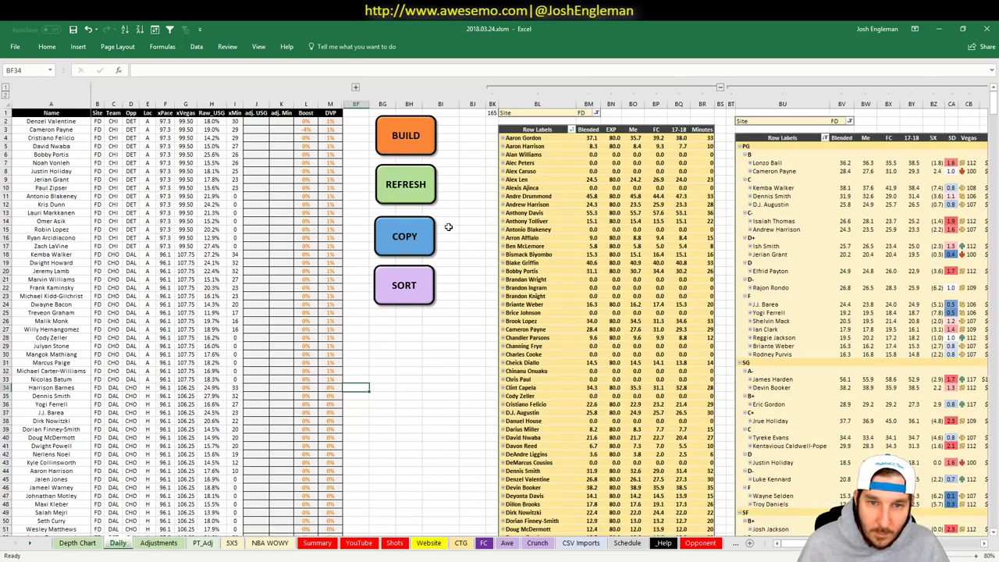
pyautogui.click(409, 227)
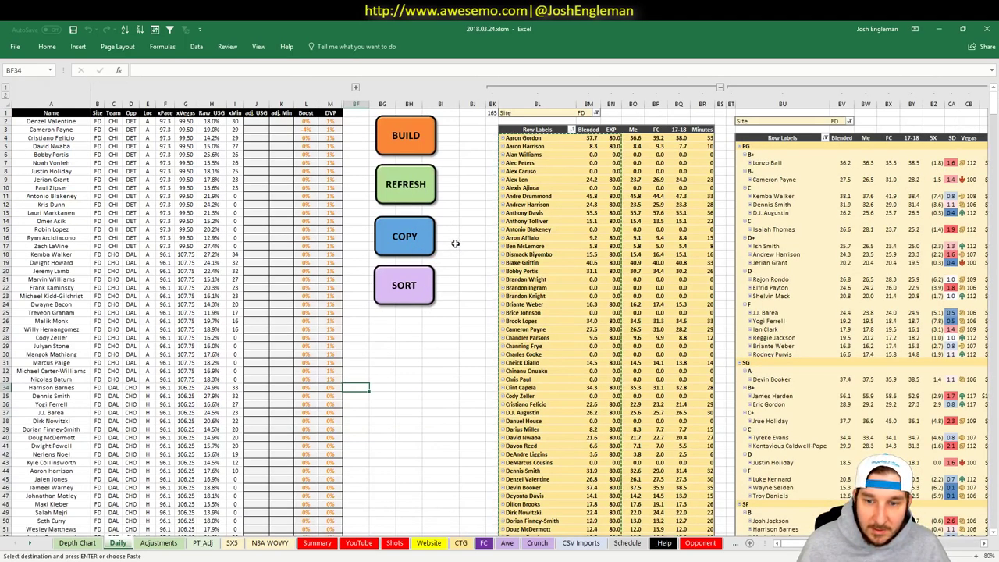
pyautogui.hotkey('alt', 'Tab')
pyautogui.click(234, 28)
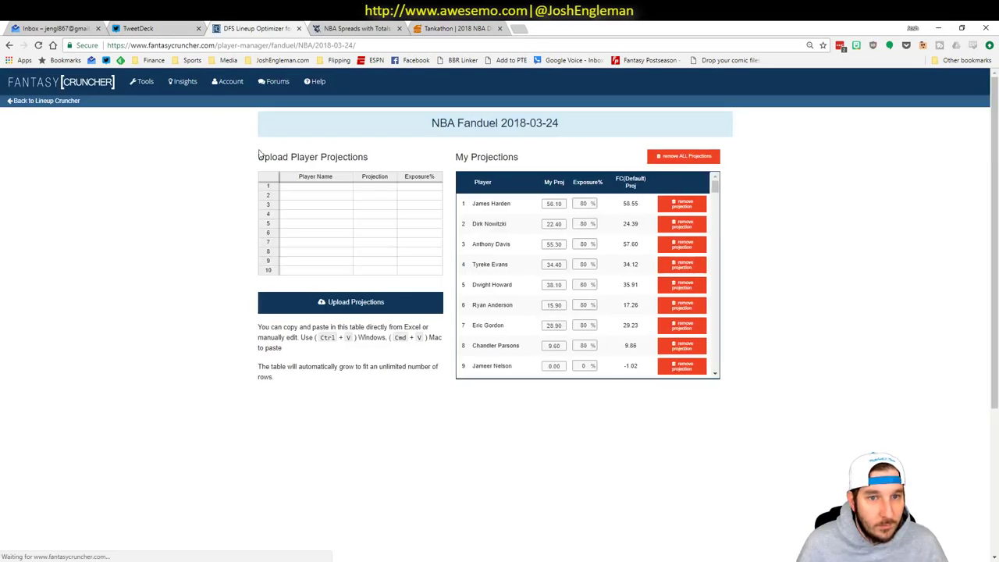
# Paste the Excel projections into the upload table, remove all old projections, and upload the new ones
pyautogui.click(325, 192)
pyautogui.hotkey('ctrl', 'v')
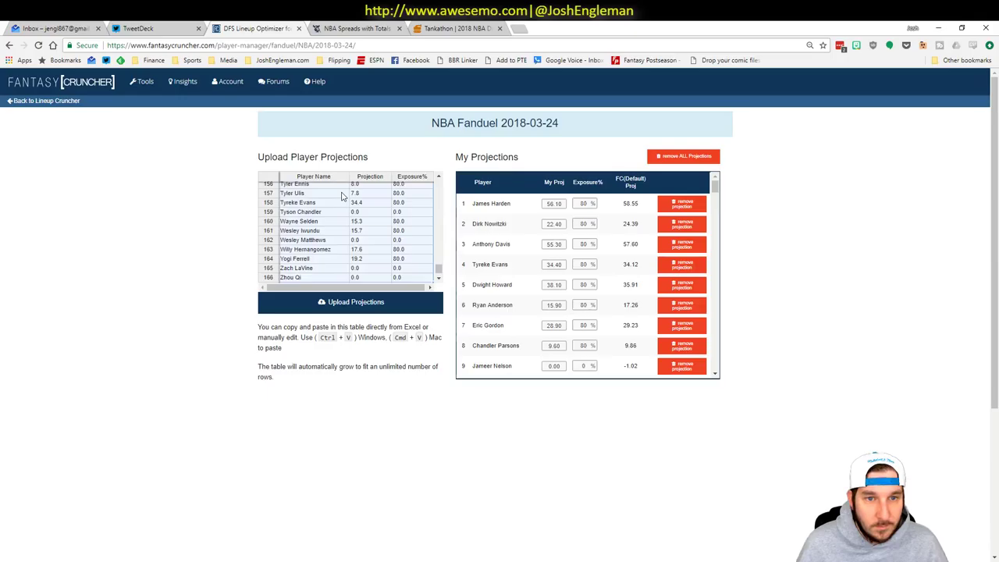
pyautogui.moveTo(435, 275); pyautogui.dragTo(438, 181)
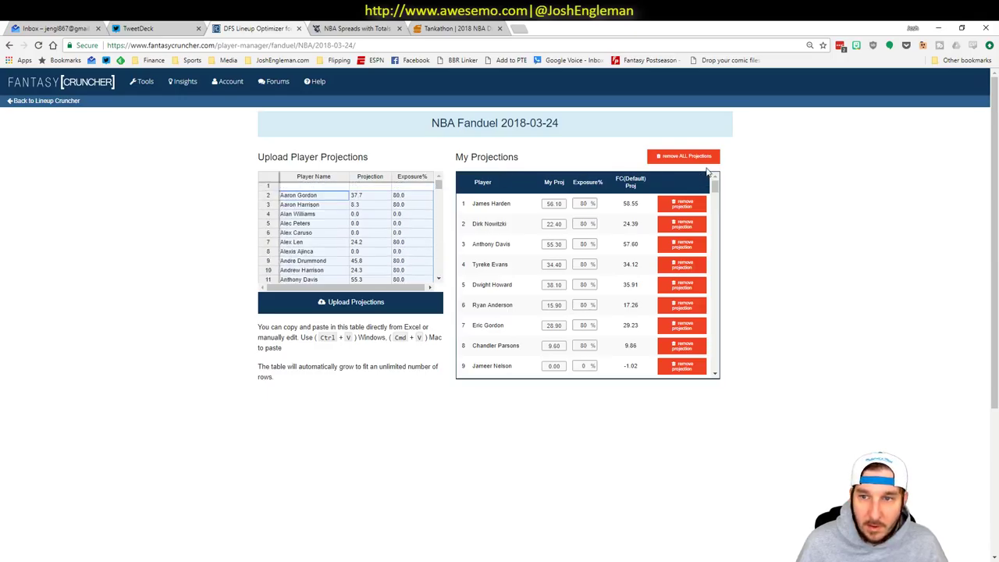
pyautogui.click(683, 156)
pyautogui.click(522, 371)
pyautogui.click(357, 302)
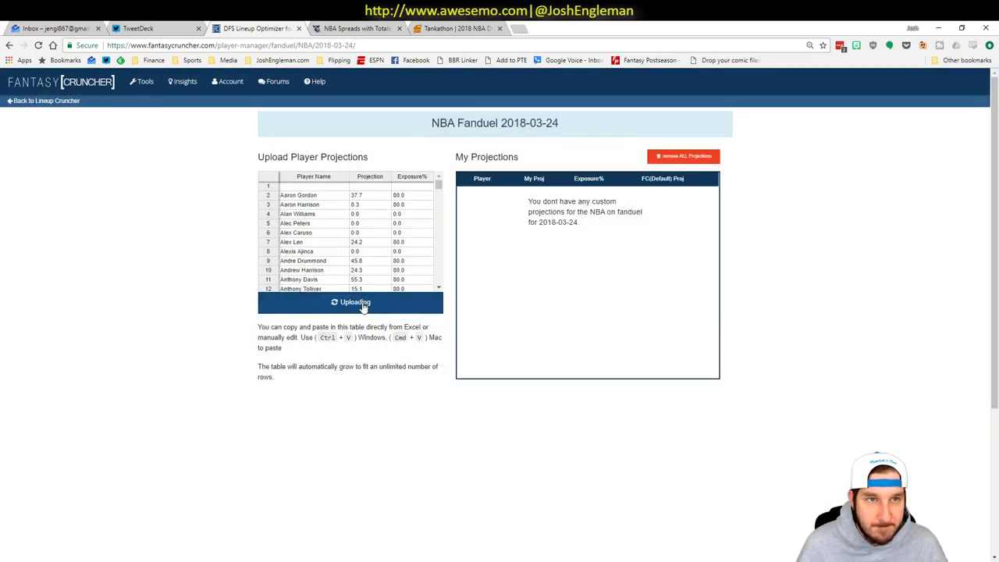
# Dismiss the player name error notice and go back to the Lineup Cruncher
pyautogui.click(55, 28)
pyautogui.click(183, 28)
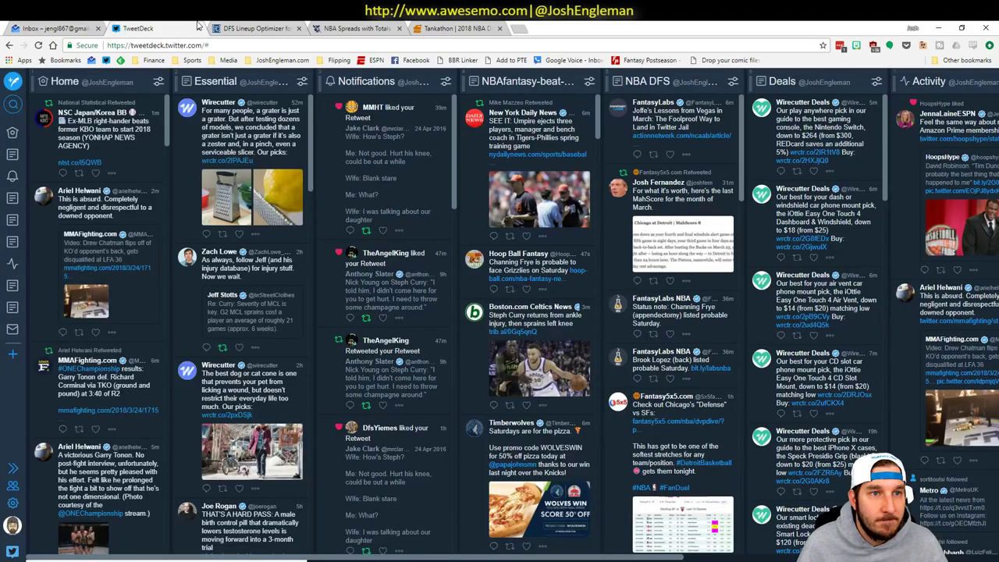
pyautogui.click(253, 26)
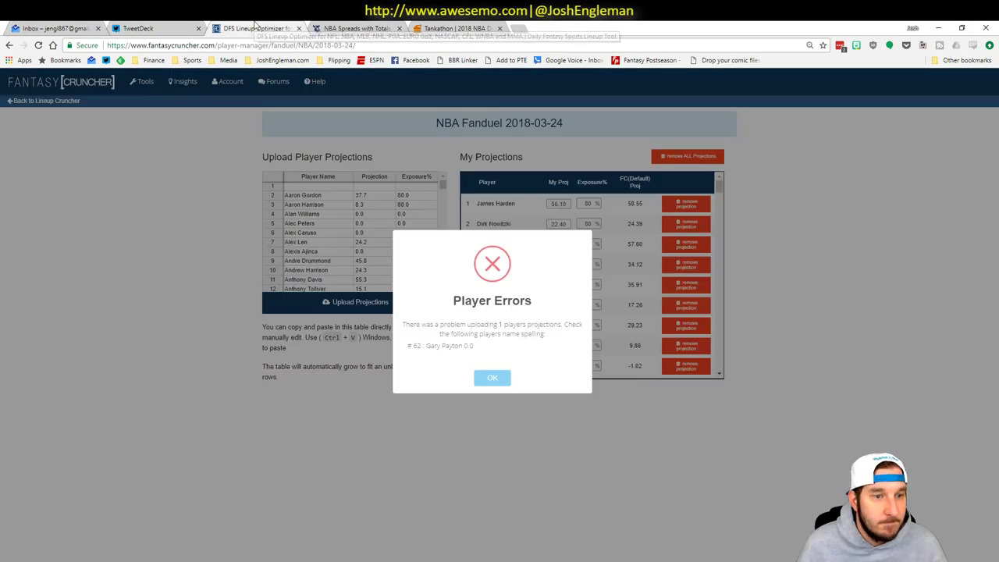
pyautogui.click(492, 377)
pyautogui.click(65, 108)
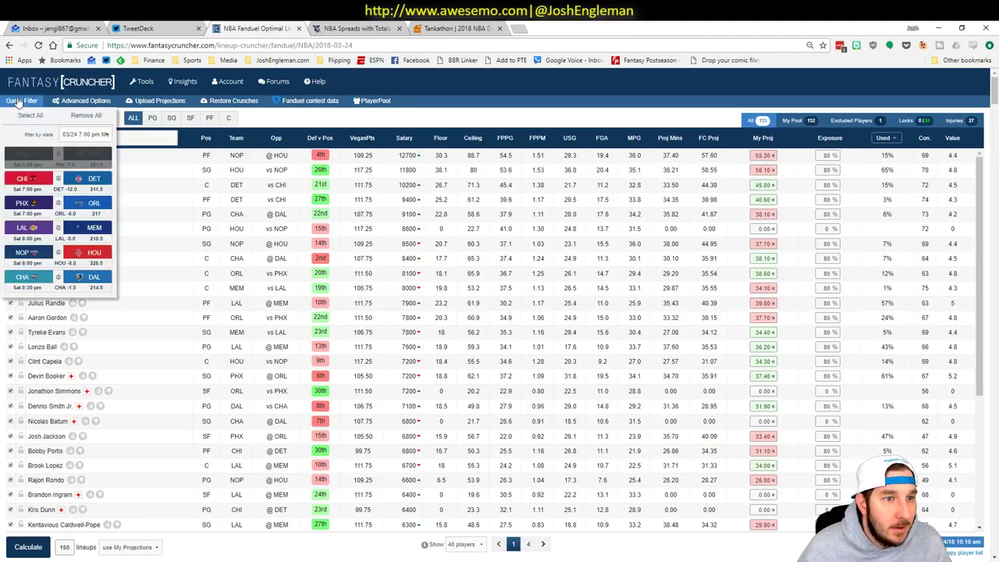
# In Advanced Options, require 1 unique player between lineups and set all exposures to 100%
pyautogui.click(92, 101)
pyautogui.click(349, 171)
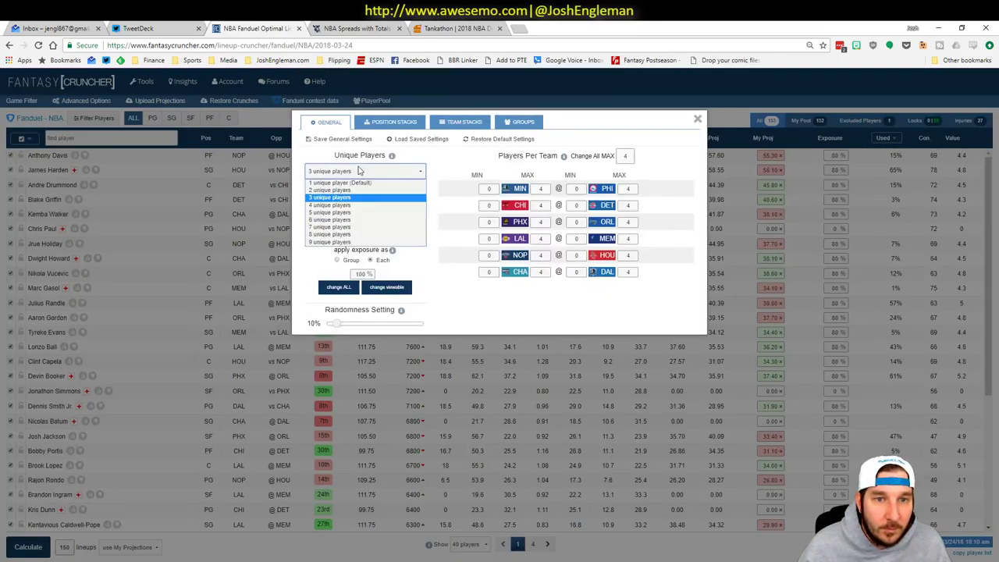
pyautogui.click(352, 183)
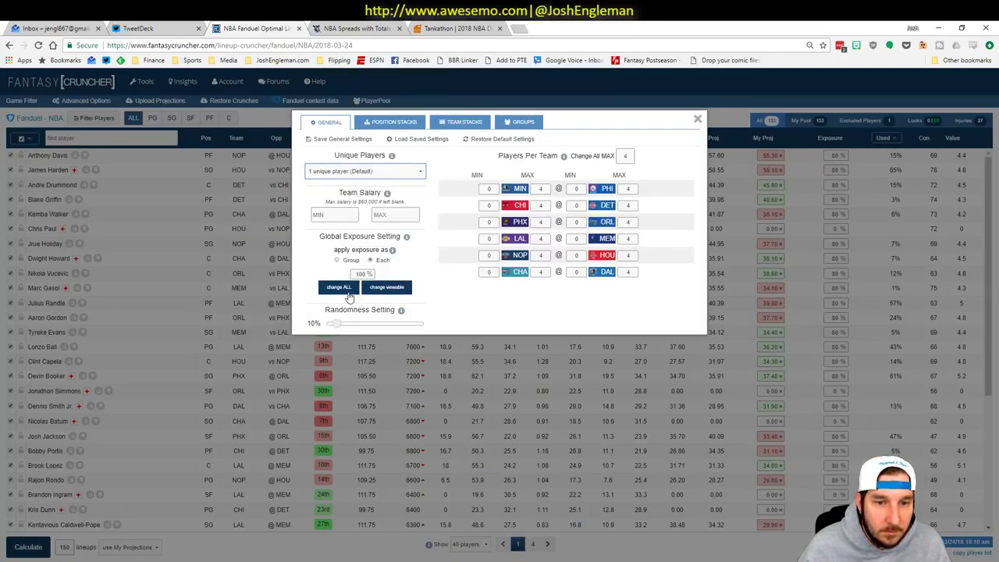
pyautogui.click(341, 289)
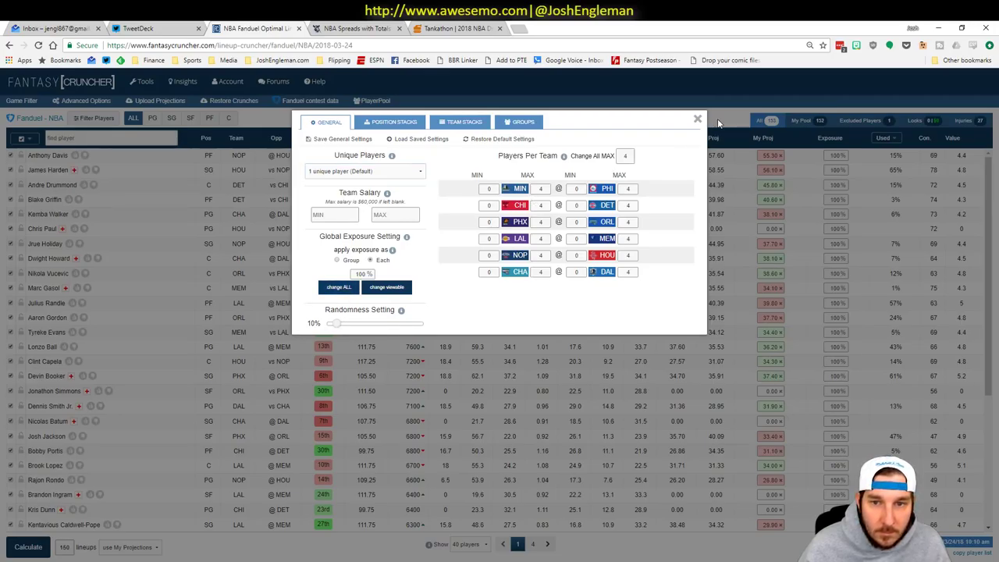
pyautogui.click(696, 119)
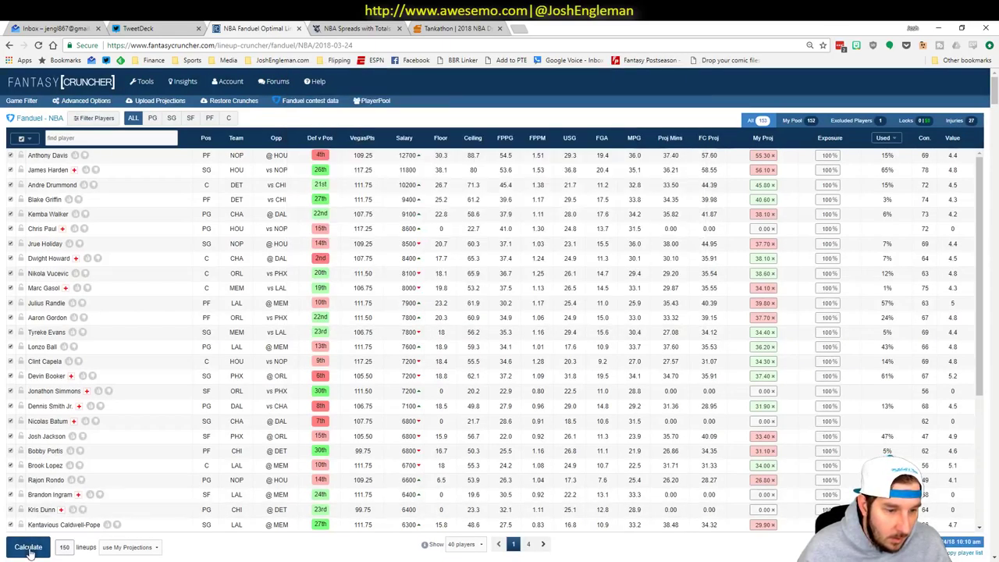
# Crunch 100 lineups using My Projections, then return to Excel's Adjustments sheet
pyautogui.click(146, 548)
pyautogui.click(114, 519)
pyautogui.doubleClick(74, 547)
pyautogui.write('100')
pyautogui.press('Return')
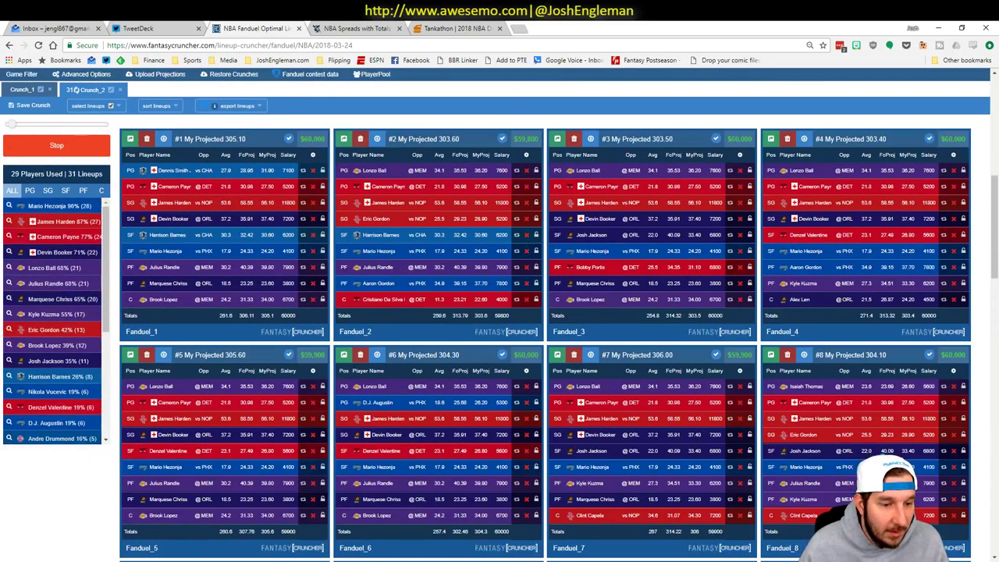
pyautogui.hotkey('alt', 'Tab')
pyautogui.click(159, 542)
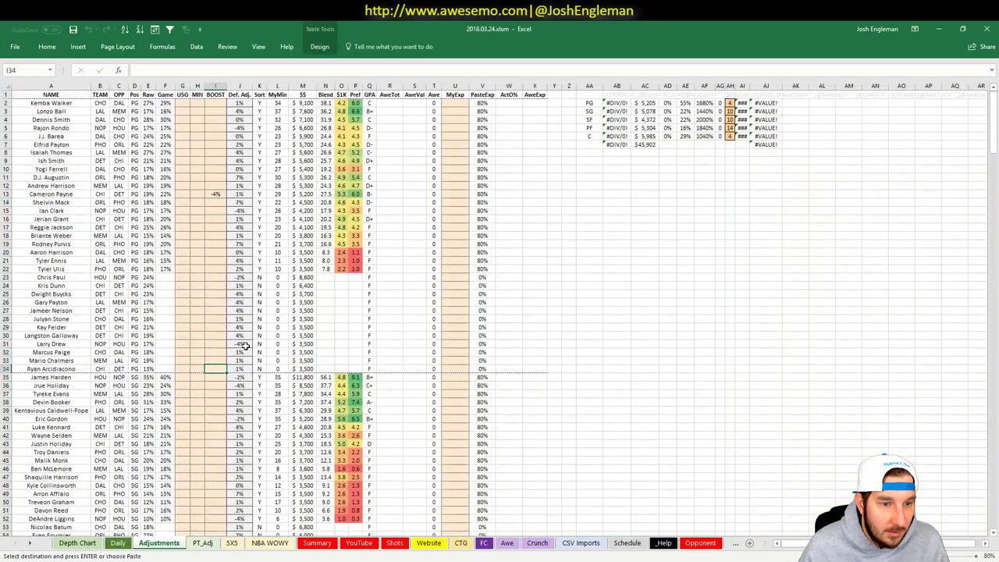
# Check Mario Hezonja's adjustment and the Hezonja and Dwayne Bacon Summary rows, then head back to Chrome
pyautogui.scroll(-9, 400, 299)
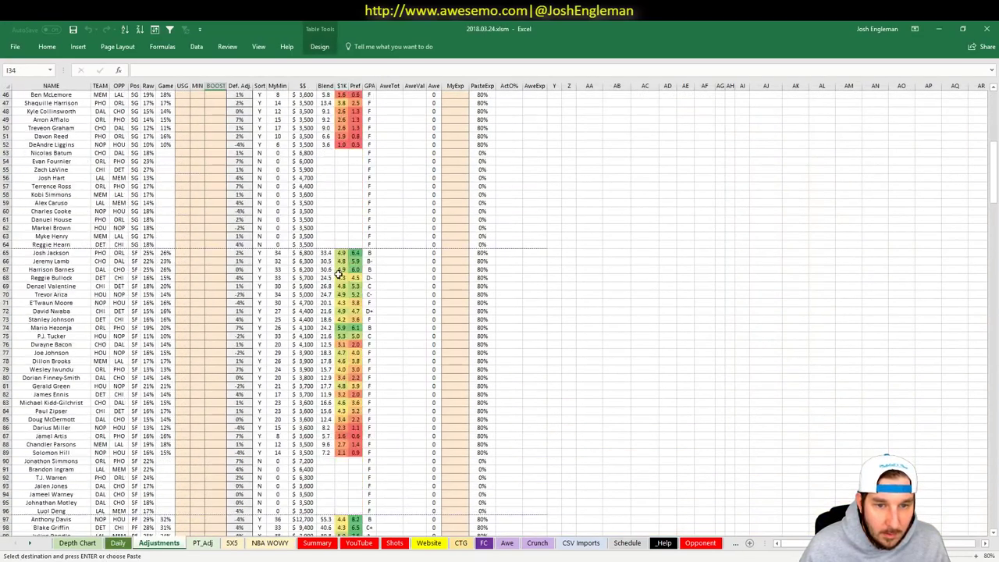
pyautogui.click(214, 326)
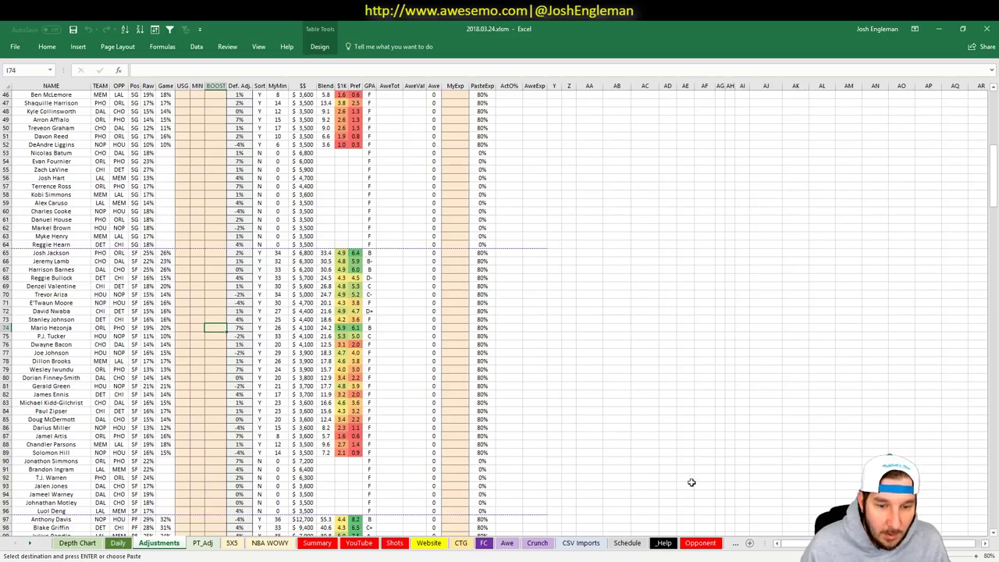
pyautogui.click(358, 542)
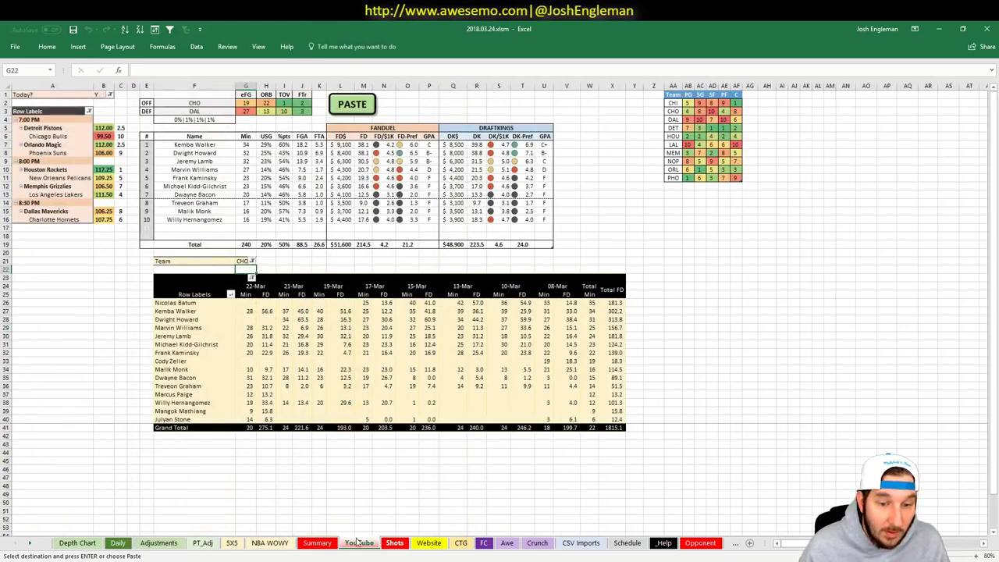
pyautogui.click(317, 542)
pyautogui.scroll(-6, 368, 307)
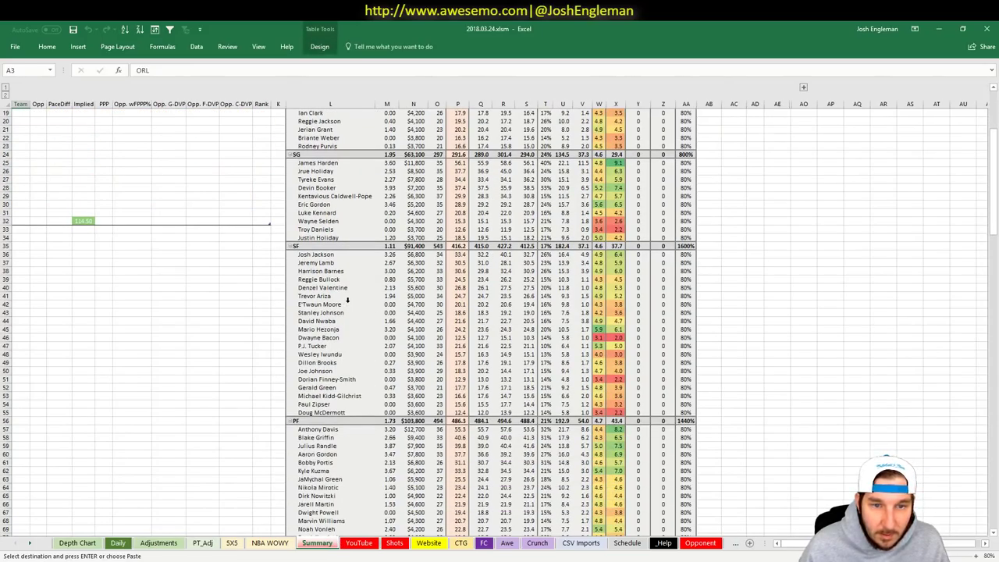
pyautogui.moveTo(334, 328); pyautogui.dragTo(676, 327)
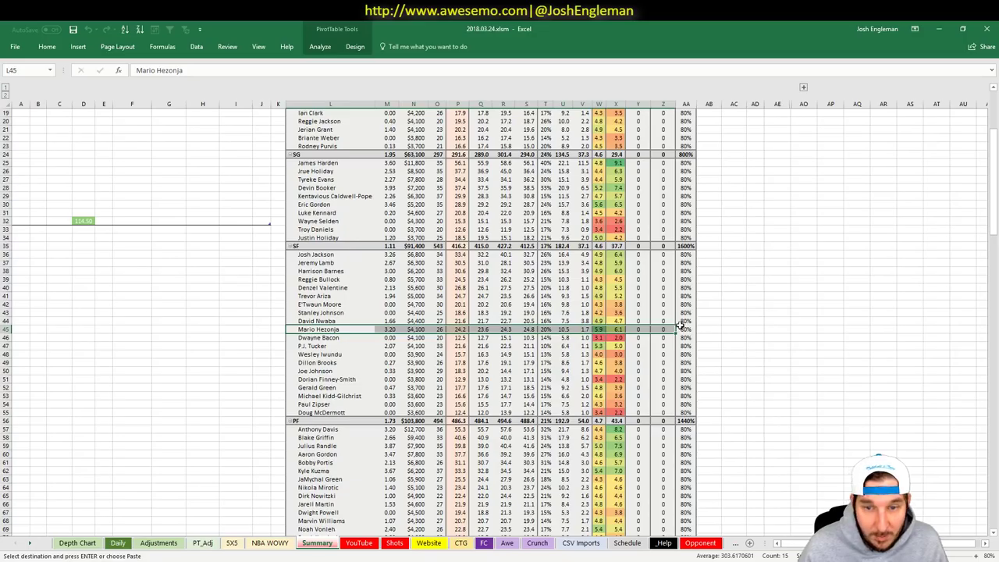
pyautogui.press('alt')
# Sort the FanDuel lineups by My Projected, highest first
pyautogui.hotkey('alt', 'Tab')
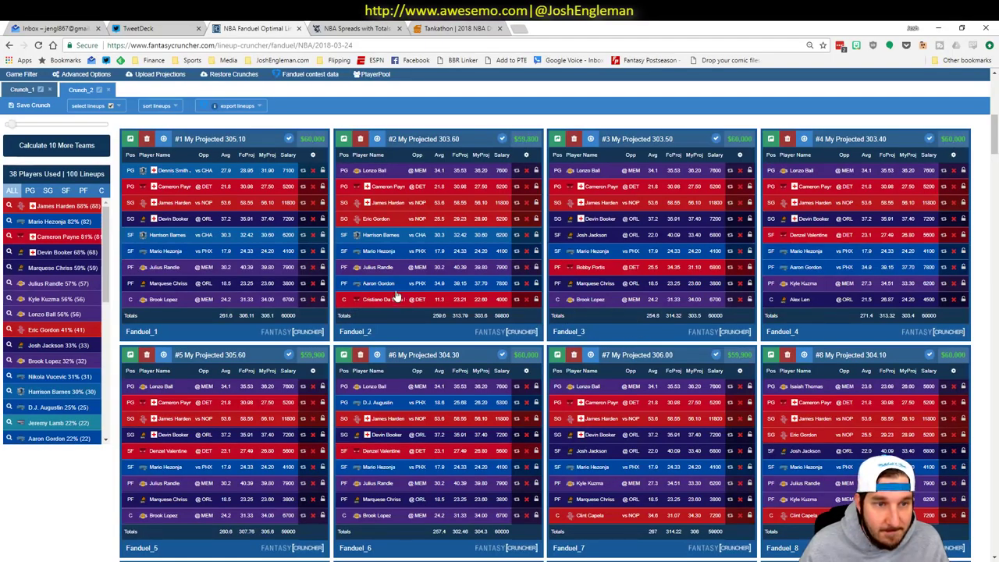
pyautogui.click(234, 107)
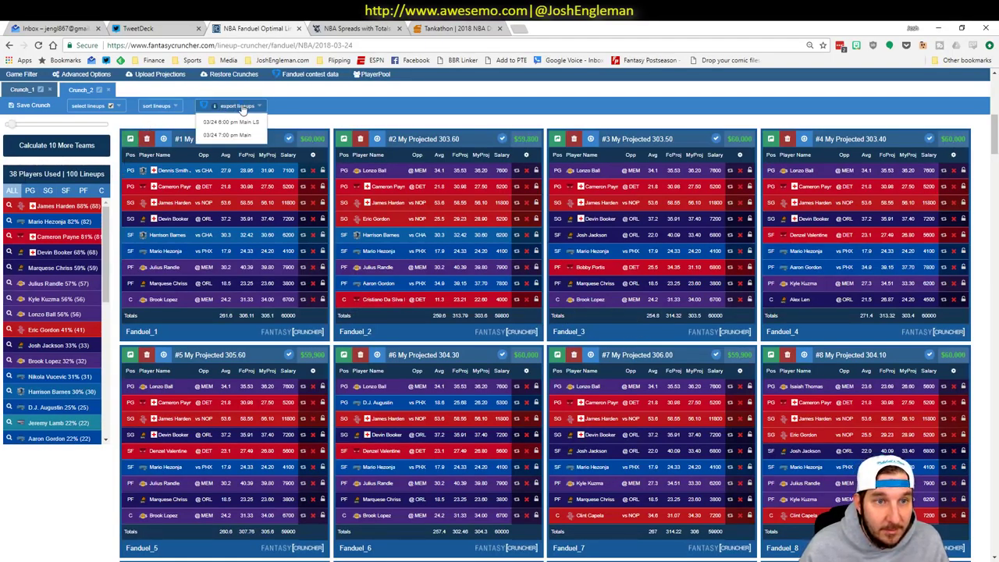
pyautogui.click(170, 107)
pyautogui.click(173, 148)
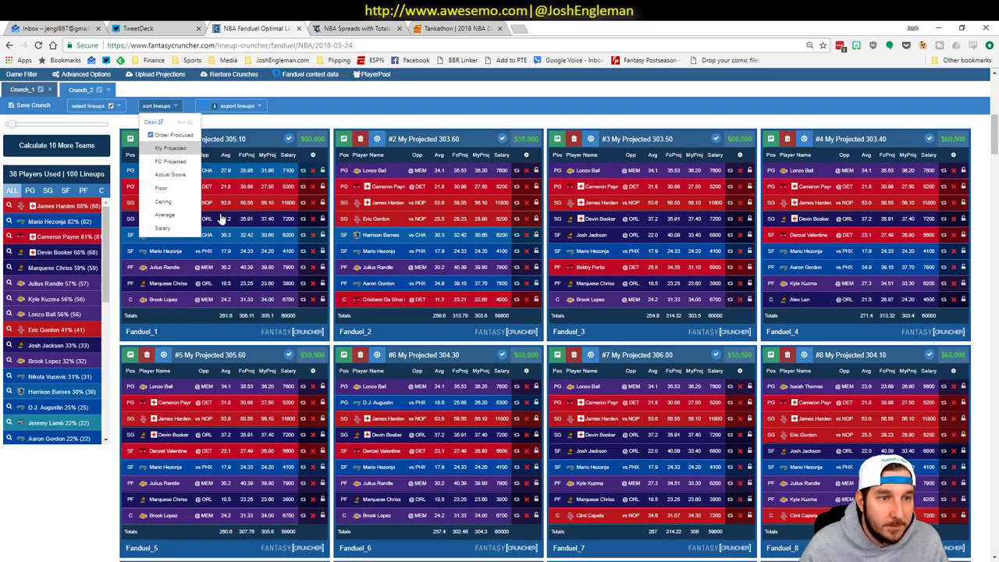
# Review lineup usage for power forwards, centres and point guards
pyautogui.click(83, 190)
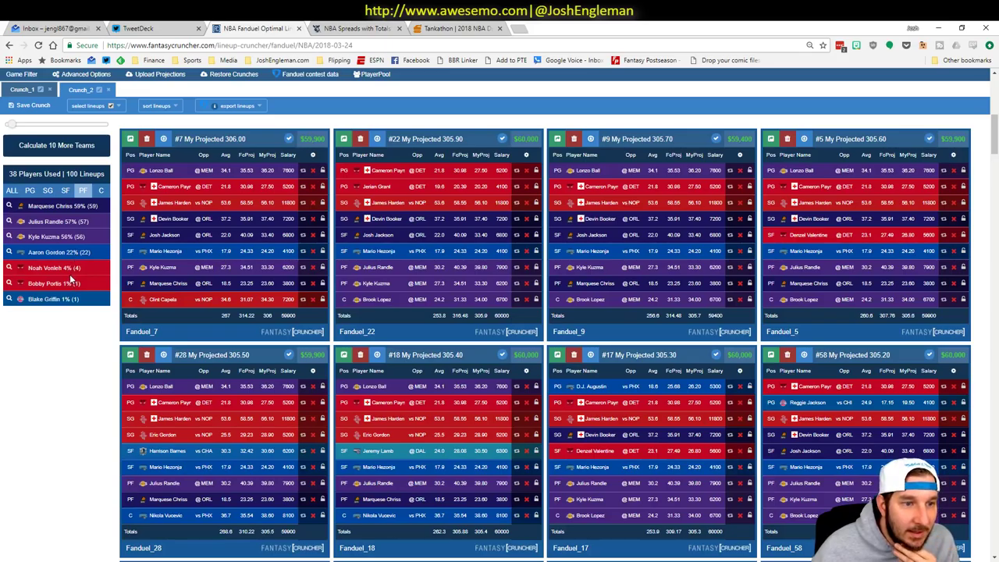
pyautogui.click(101, 191)
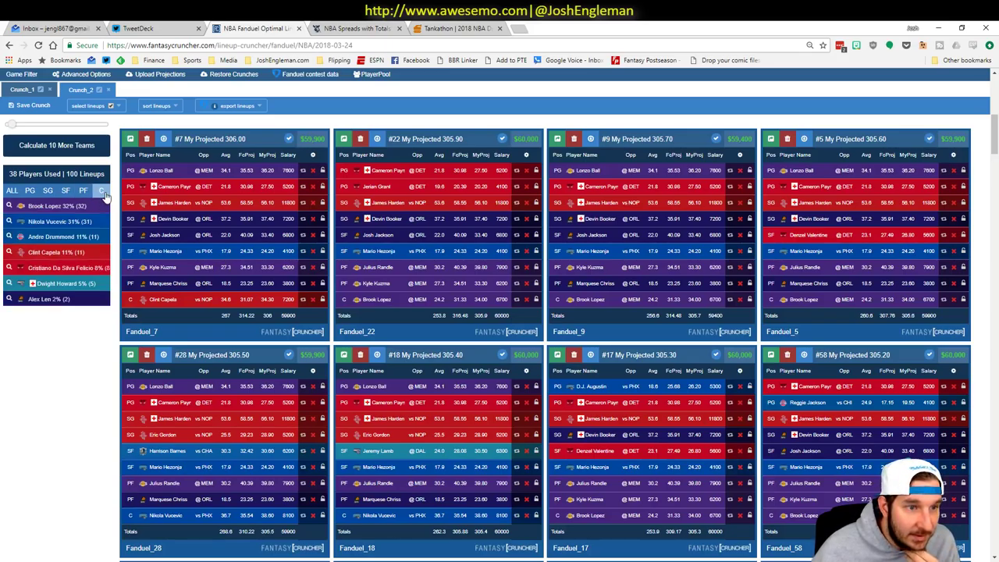
pyautogui.click(84, 191)
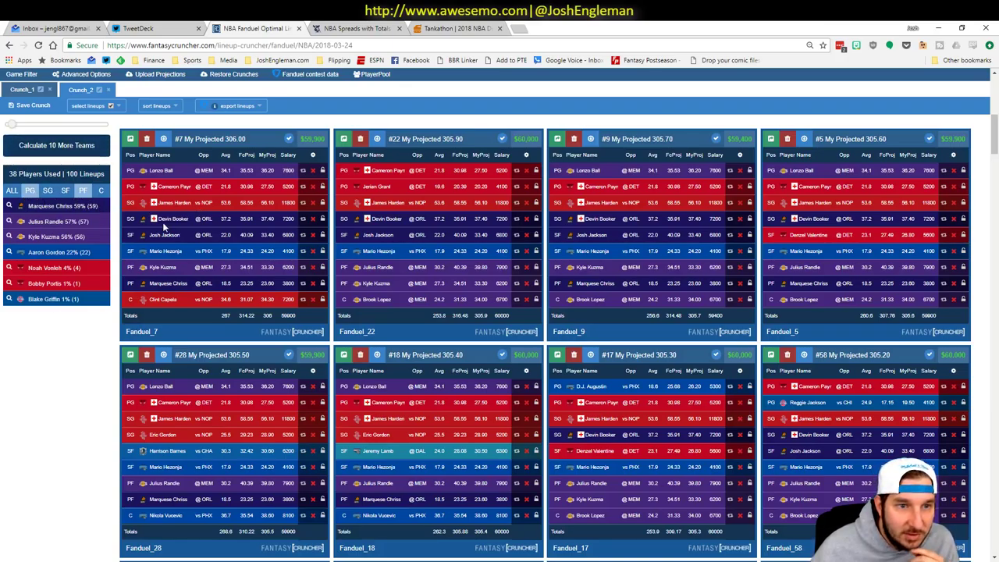
pyautogui.click(29, 193)
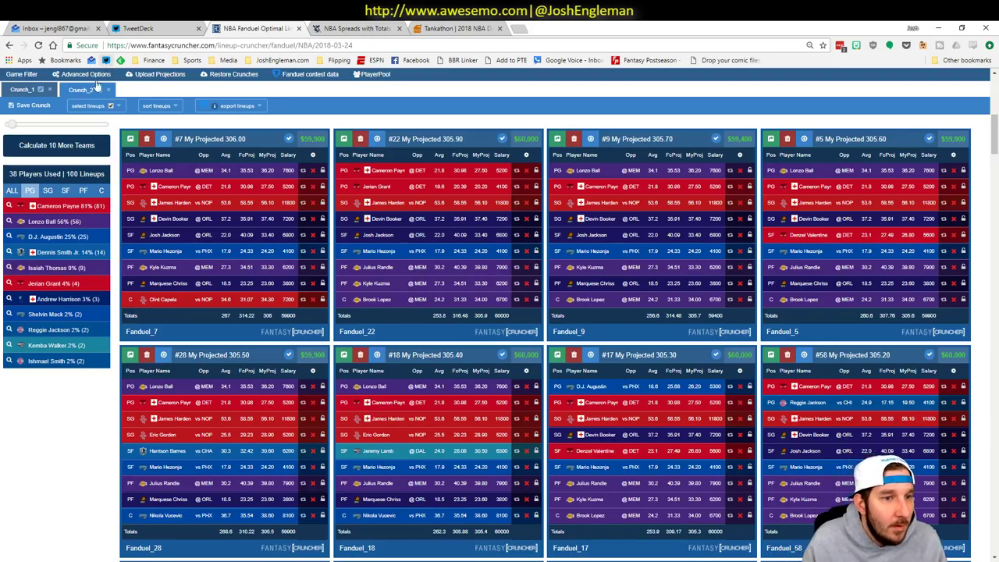
# Exclude Noah Vonleh and keep only lineups containing power forward Kyle Kuzma
pyautogui.click(47, 190)
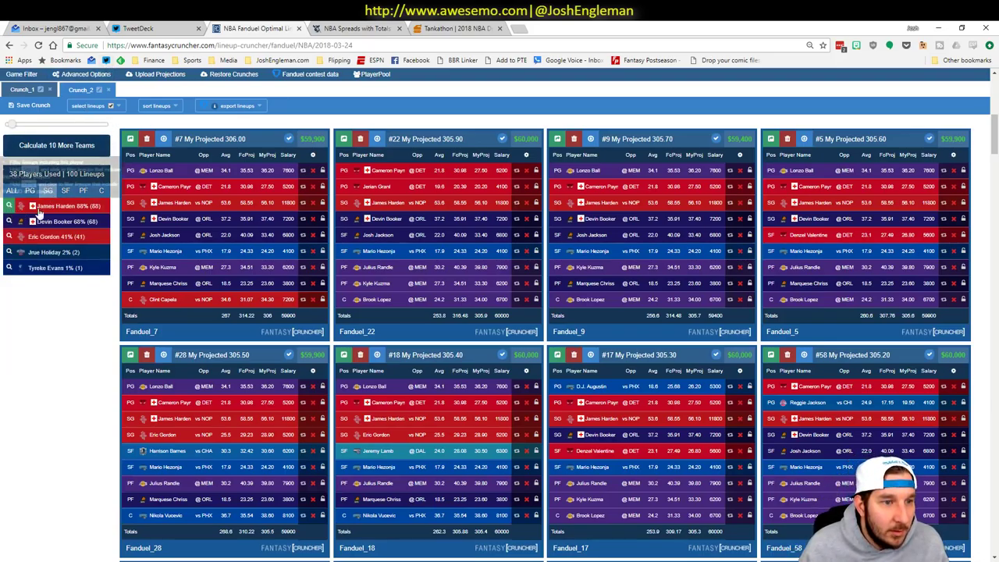
pyautogui.click(82, 197)
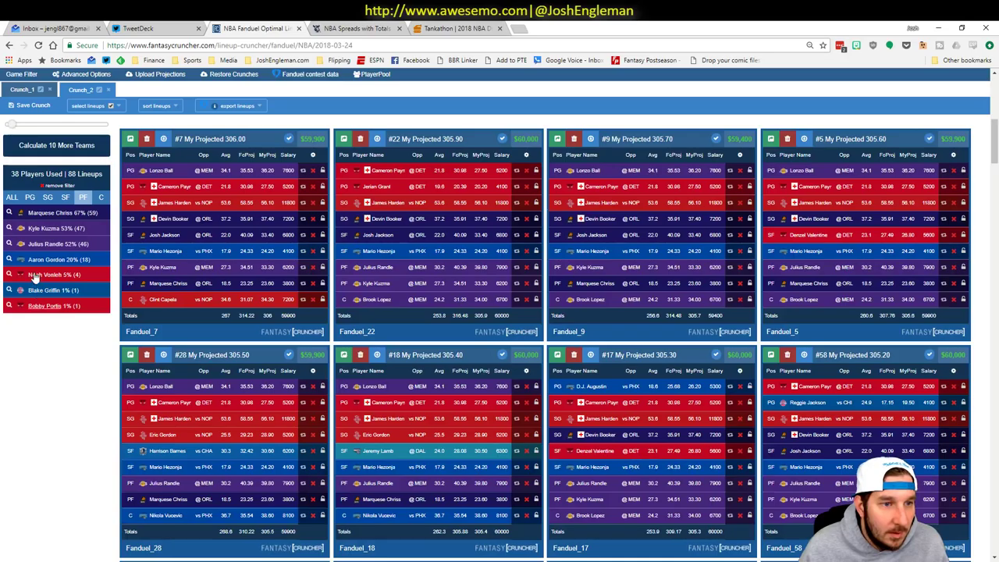
pyautogui.click(34, 275)
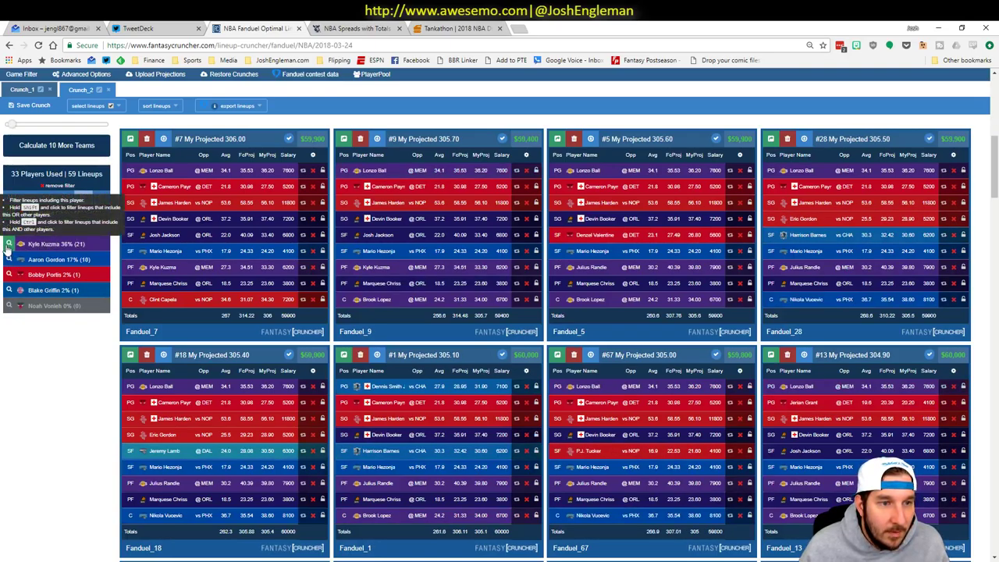
pyautogui.click(8, 244)
# Also require Mario Hezonja at SF and Andre Drummond at C, leaving three lineups
pyautogui.click(49, 200)
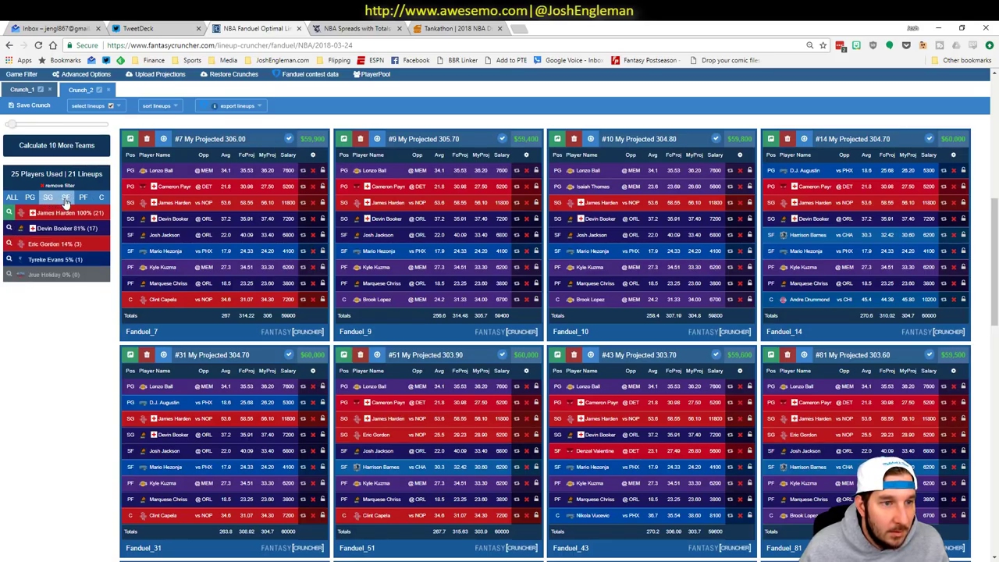
pyautogui.click(66, 199)
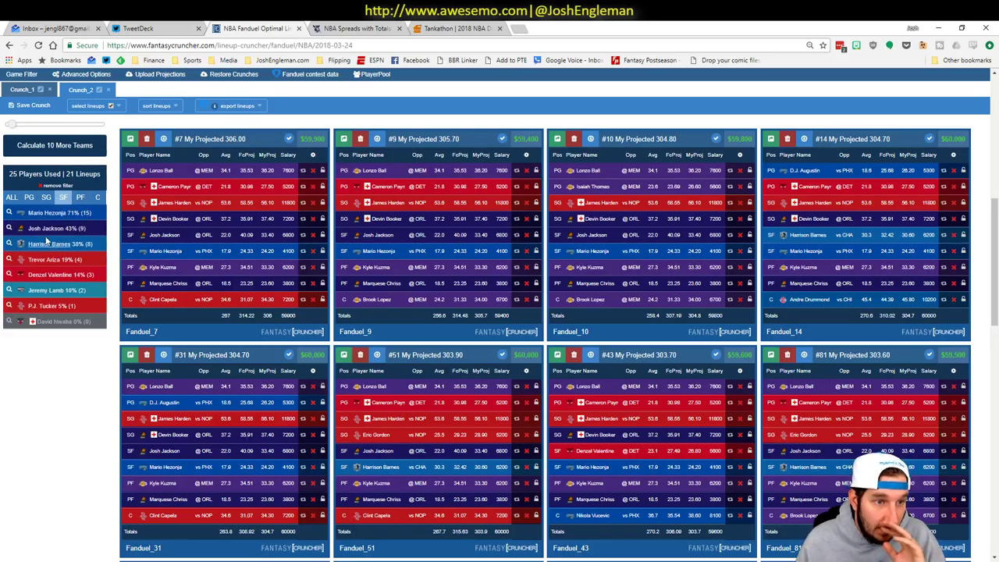
pyautogui.click(9, 212)
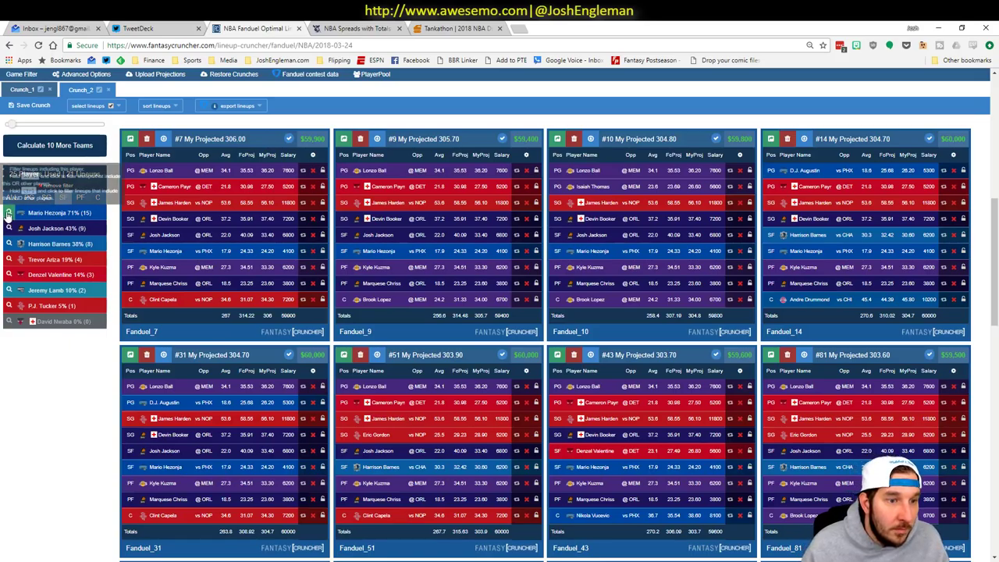
pyautogui.click(99, 198)
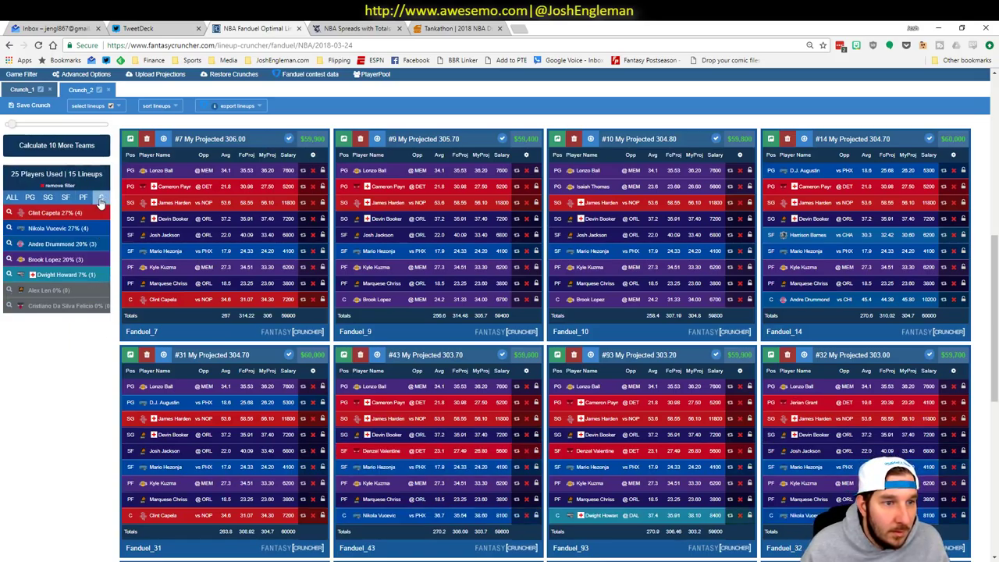
pyautogui.click(8, 244)
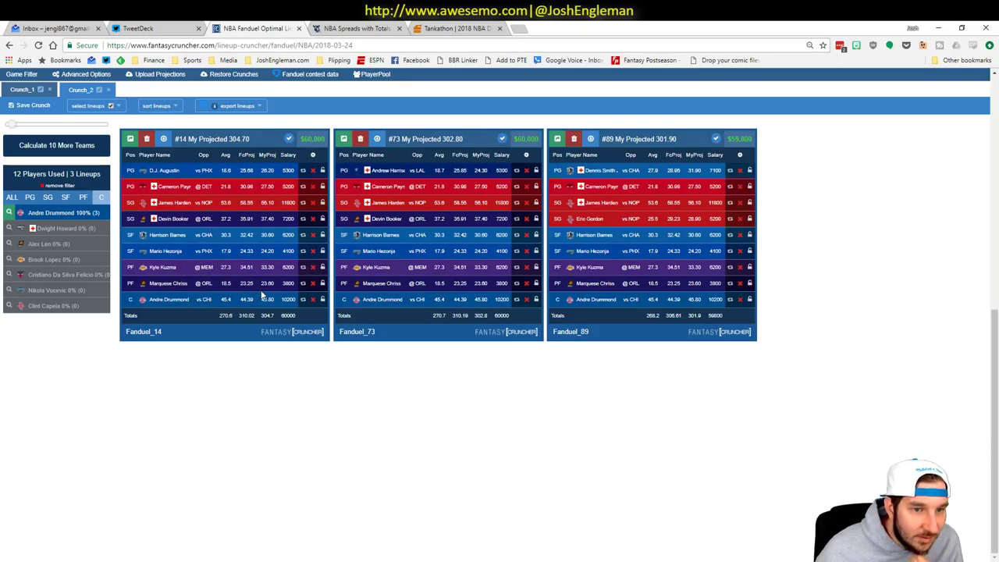
# Load the DraftKings NBA lineup cruncher from the Tools menu
pyautogui.click(251, 382)
pyautogui.moveTo(134, 82)
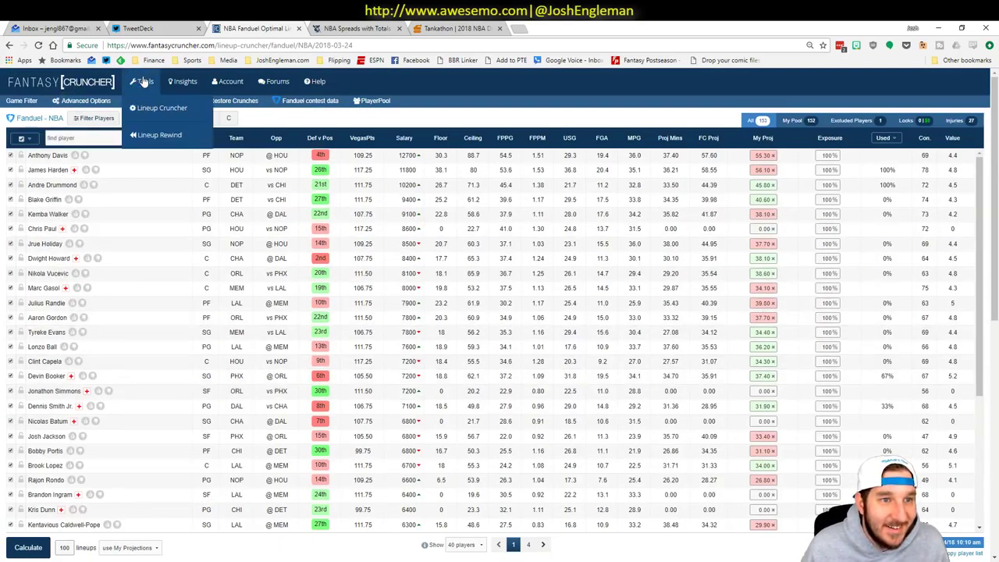
pyautogui.moveTo(151, 109)
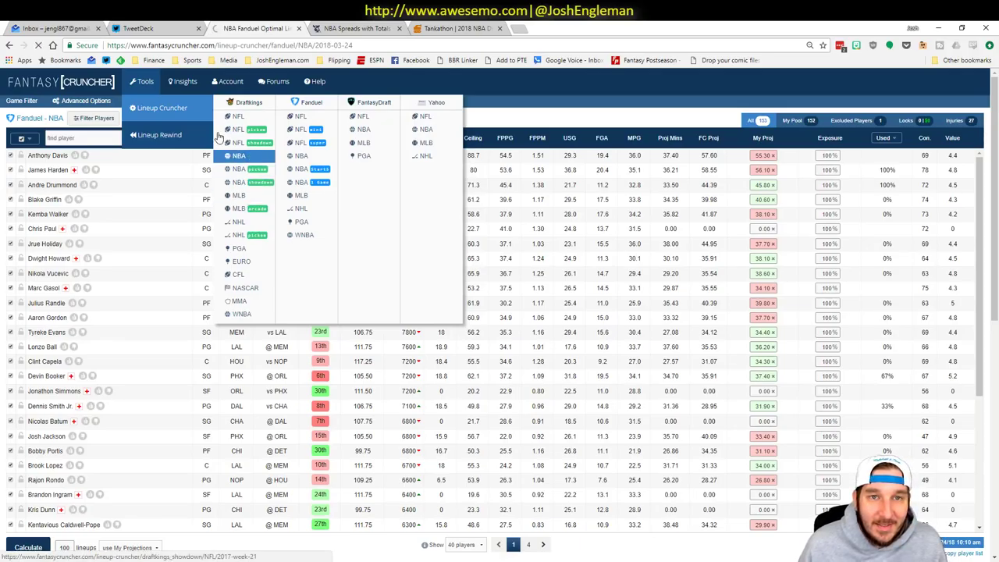
pyautogui.click(261, 156)
# Bring up the Daily sheet projections in Excel, then return to Fantasy Cruncher
pyautogui.hotkey('alt', 'Tab')
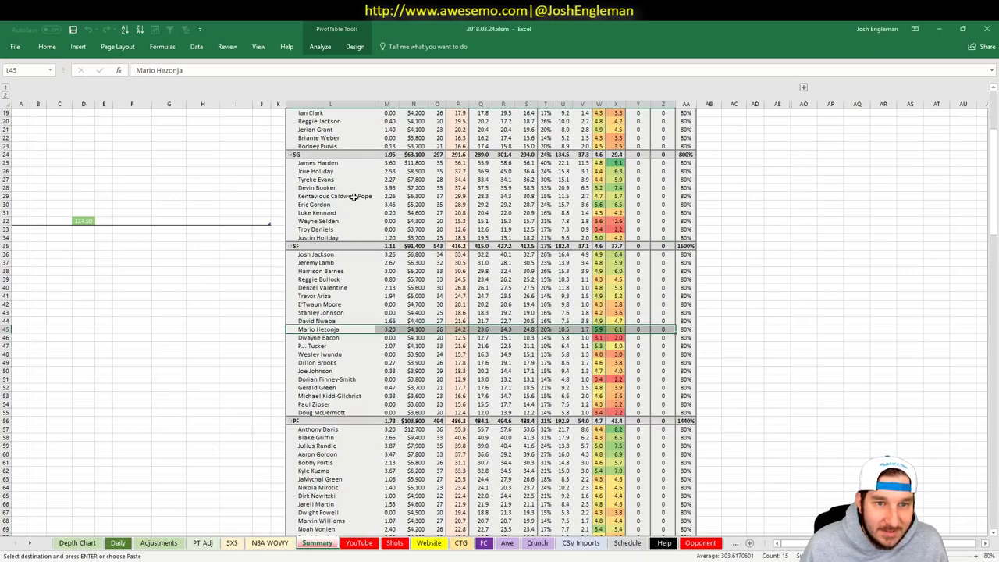
pyautogui.click(158, 543)
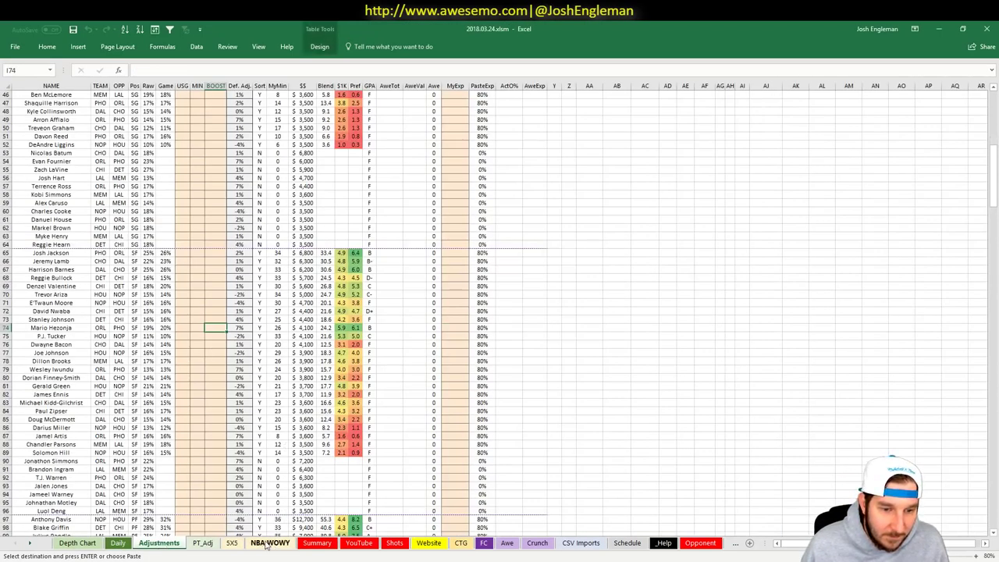
pyautogui.click(202, 542)
pyautogui.click(316, 543)
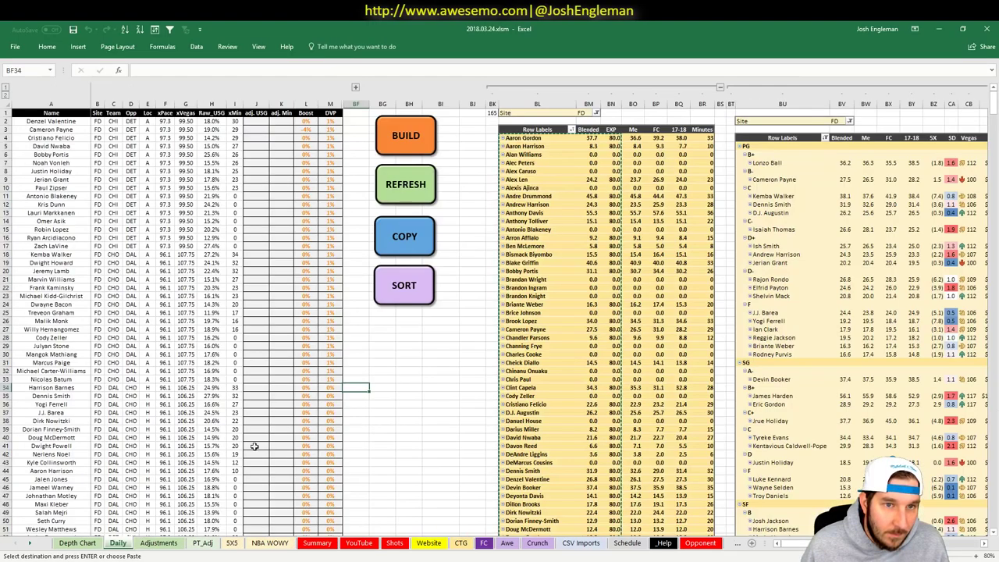
pyautogui.click(117, 542)
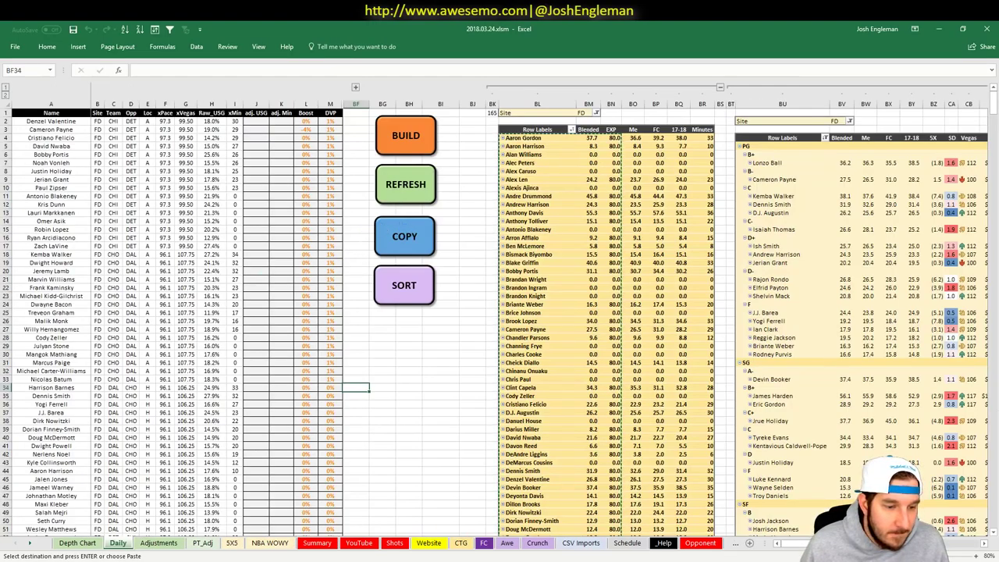
pyautogui.hotkey('alt', 'Tab')
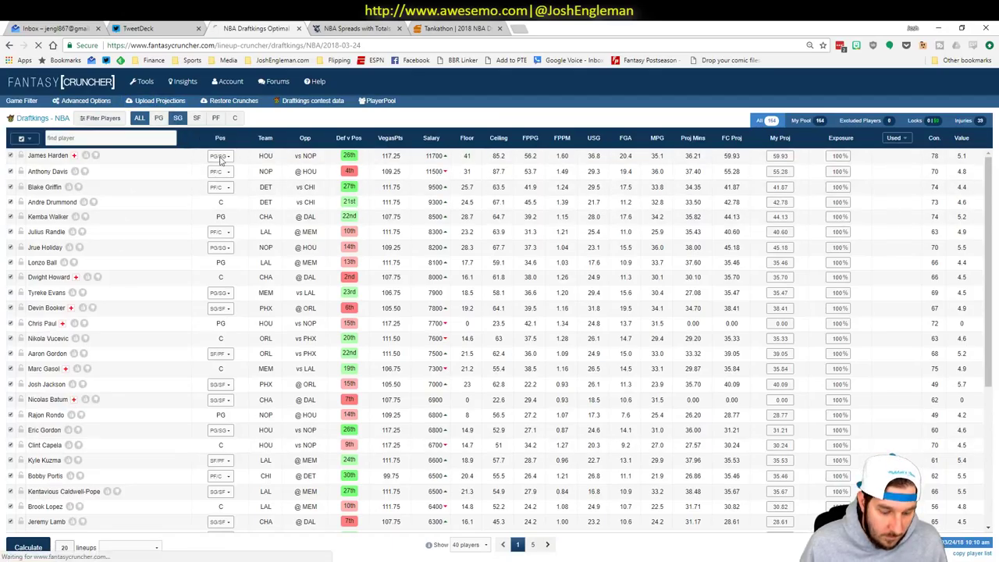
# Paste the copied projections into the upload table and upload them
pyautogui.click(178, 118)
pyautogui.click(328, 189)
pyautogui.hotkey('ctrl', 'v')
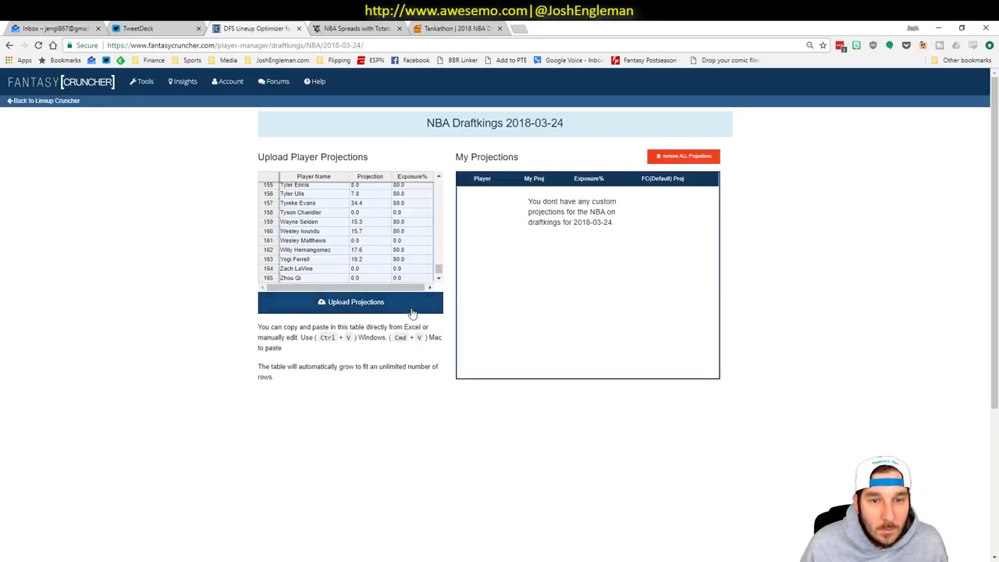
pyautogui.click(380, 304)
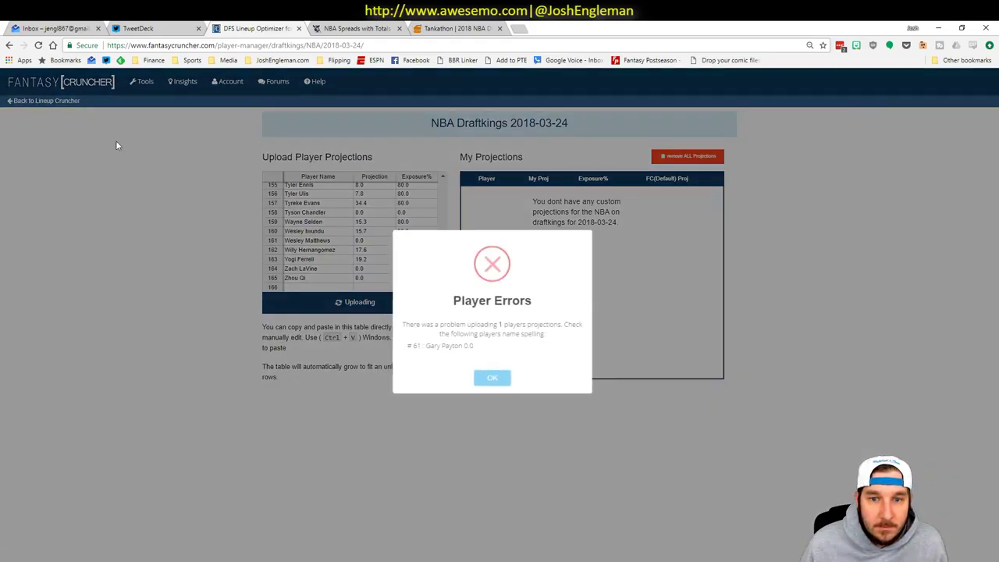
pyautogui.click(491, 378)
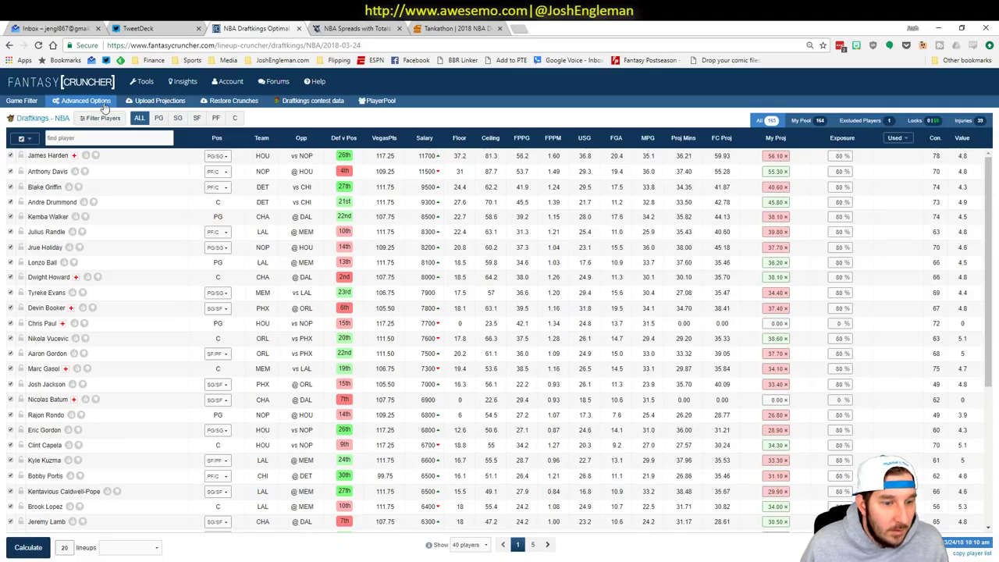
# Build lineups from My Projections and set every player's exposure to 100%
pyautogui.click(129, 548)
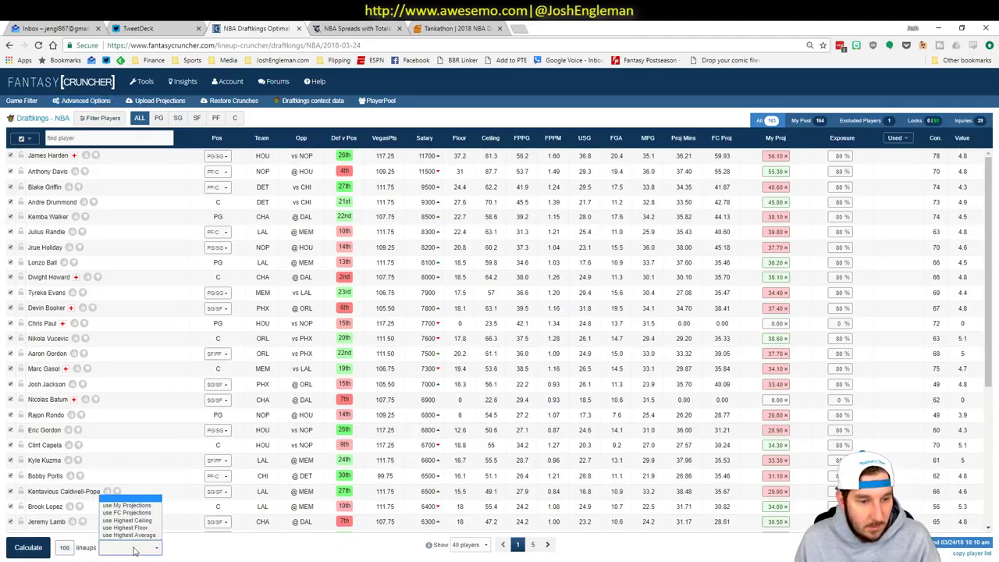
pyautogui.click(143, 512)
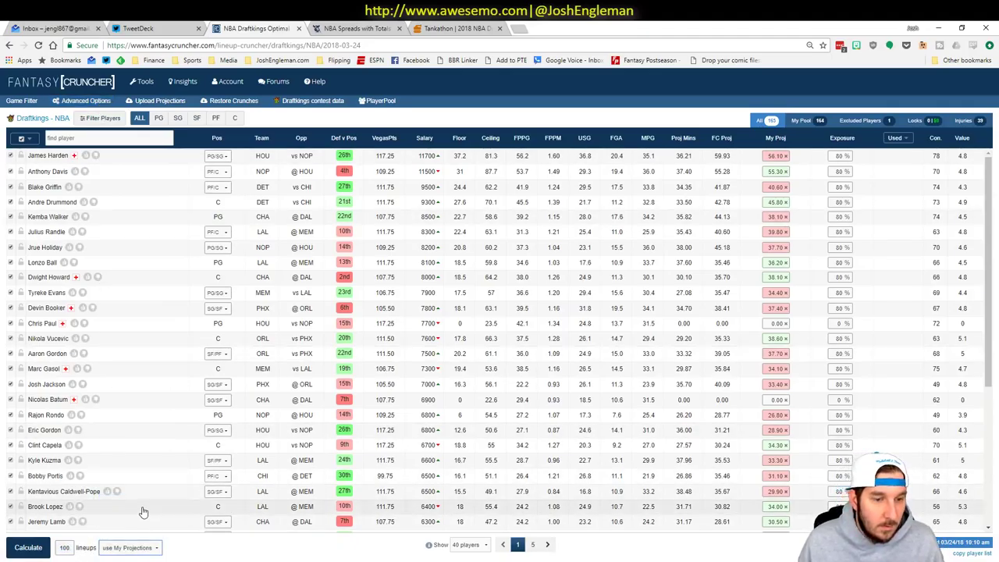
pyautogui.click(78, 101)
pyautogui.click(348, 376)
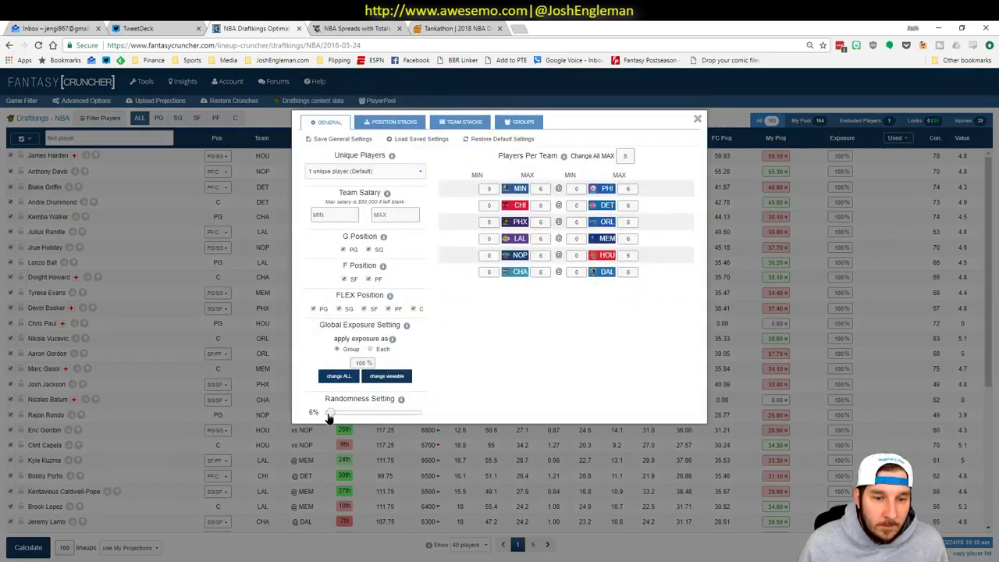
# Raise lineup randomness to 10% and generate the DraftKings lineups
pyautogui.moveTo(331, 417); pyautogui.dragTo(334, 414)
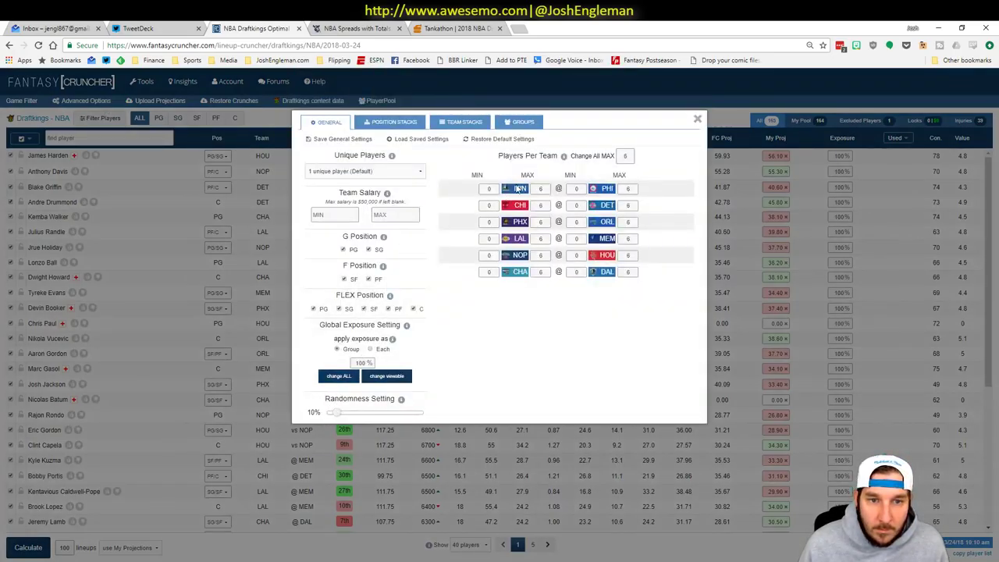
pyautogui.click(696, 122)
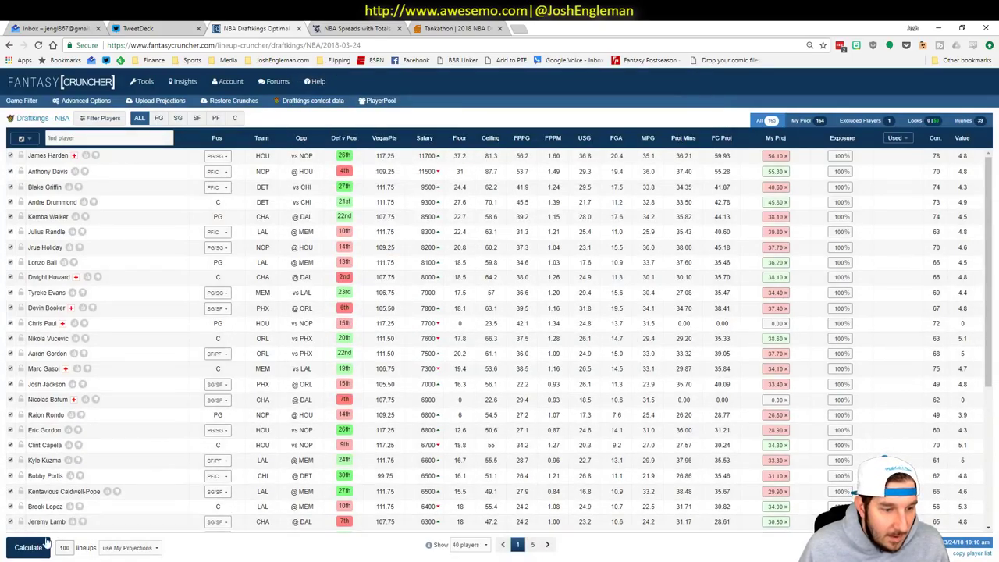
pyautogui.click(29, 547)
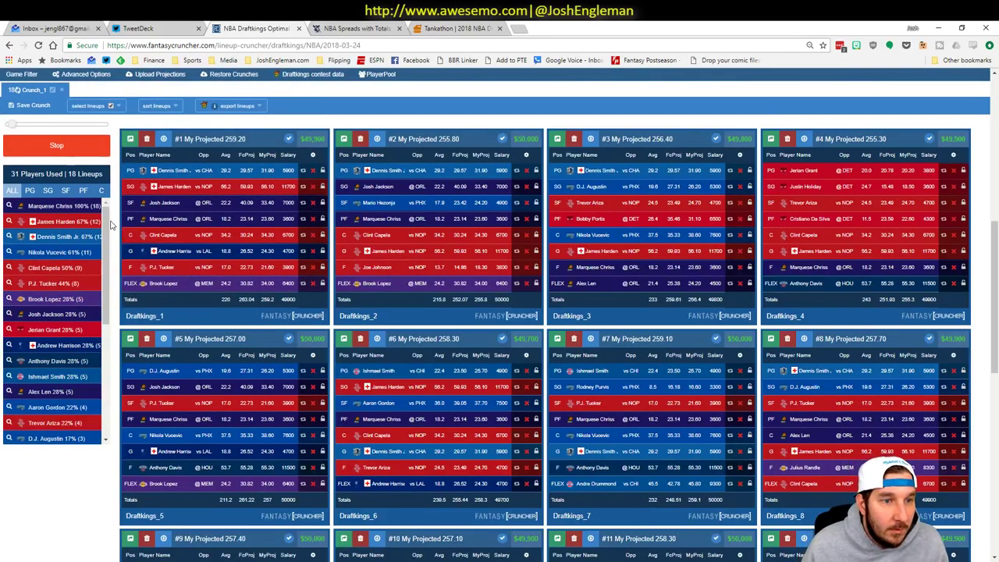
pyautogui.scroll(5, 110, 225)
pyautogui.scroll(-8, 110, 224)
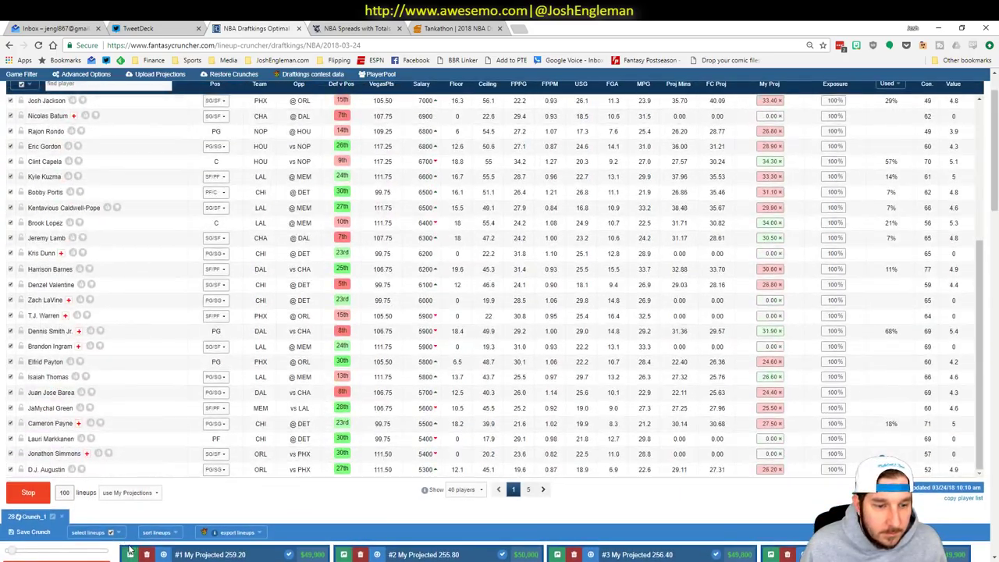
pyautogui.scroll(-1, 114, 522)
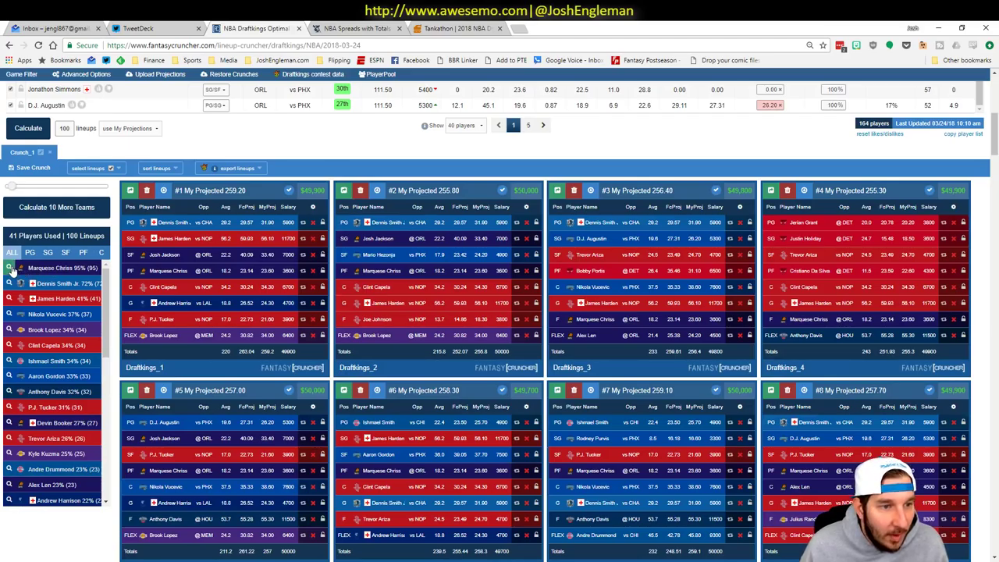
# Filter to lineups with Chriss, Anthony Davis, Ishmael Smith and Aaron Gordon, sorted by projection
pyautogui.click(48, 269)
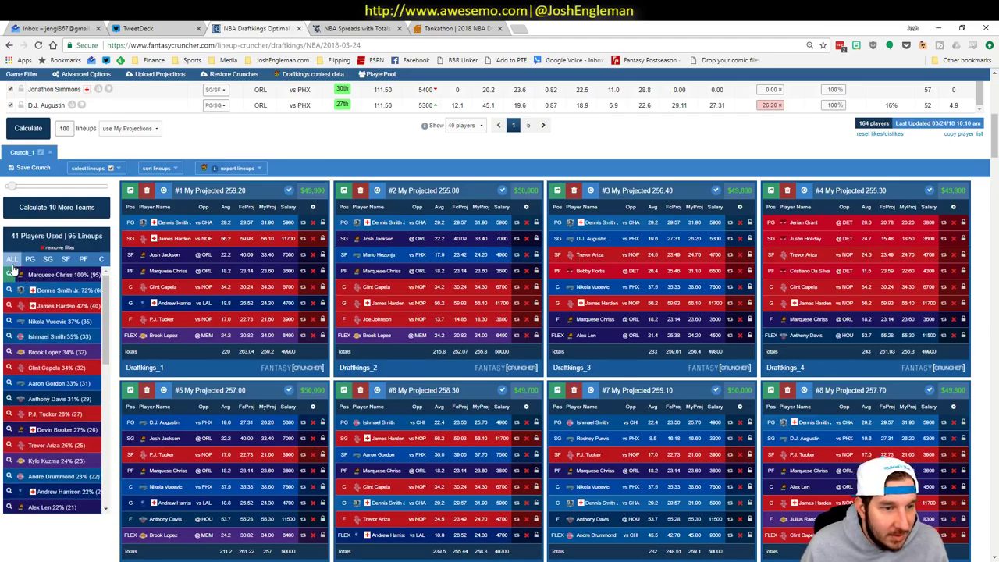
pyautogui.click(11, 399)
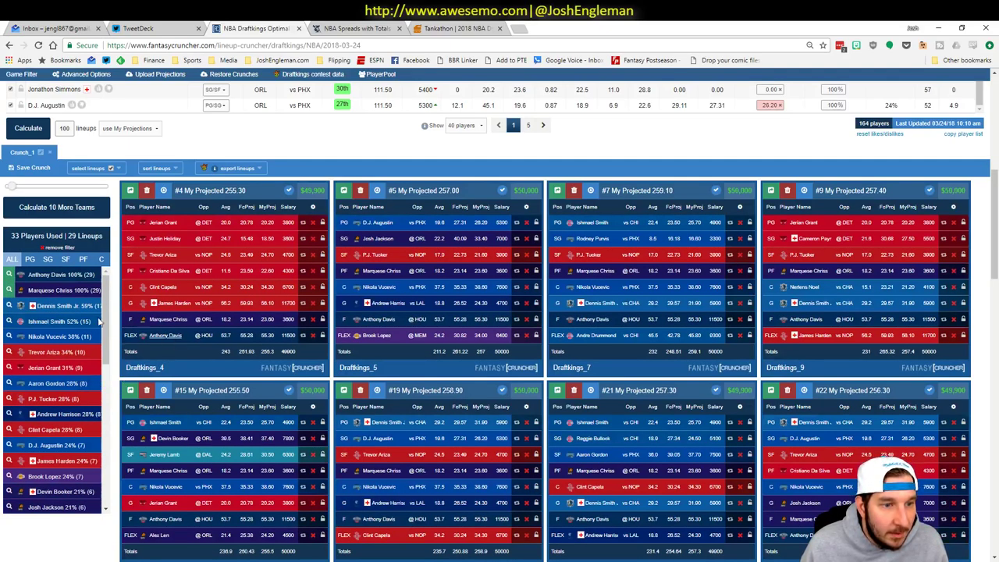
pyautogui.click(9, 325)
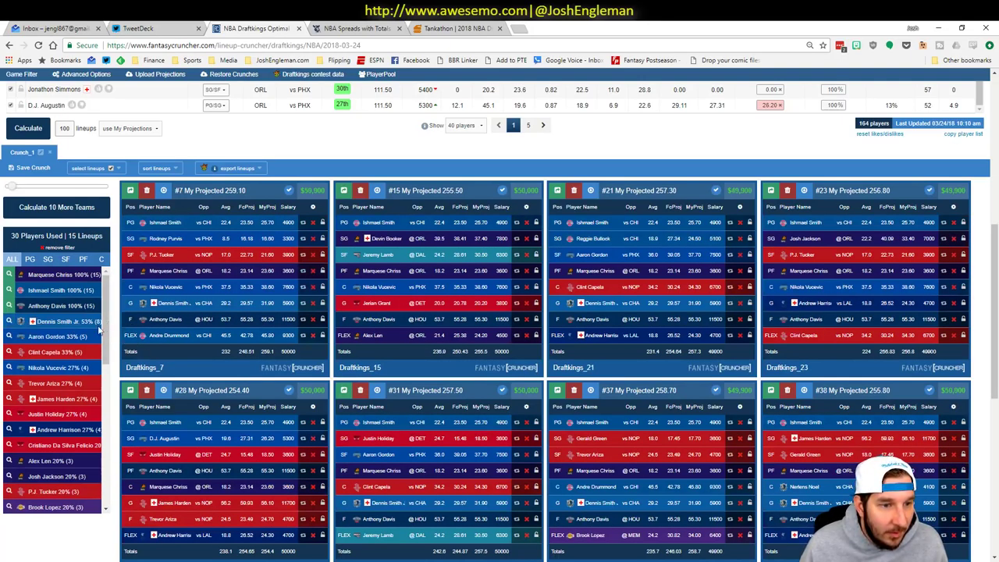
pyautogui.click(8, 337)
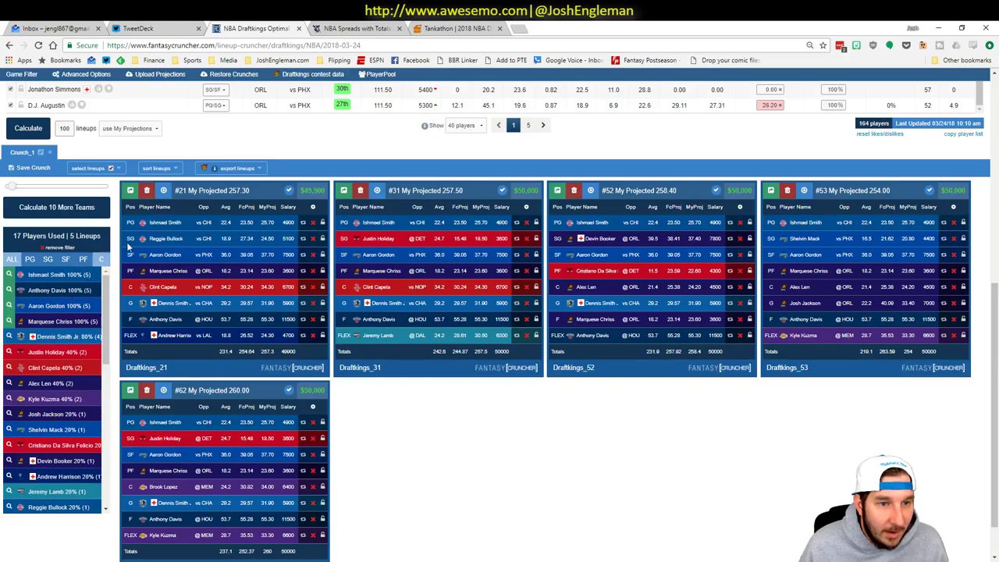
pyautogui.click(156, 168)
pyautogui.click(165, 207)
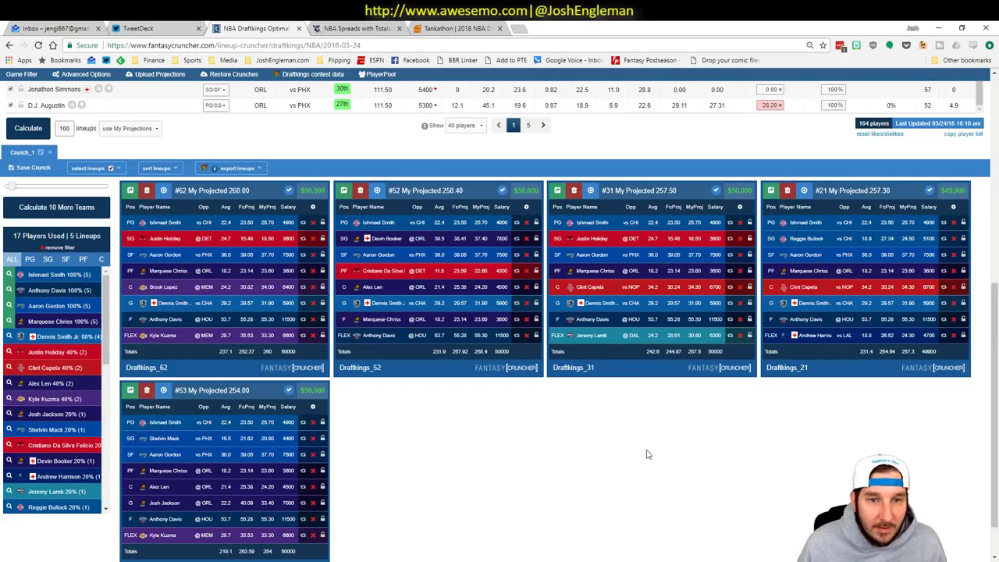
pyautogui.scroll(-1, 646, 454)
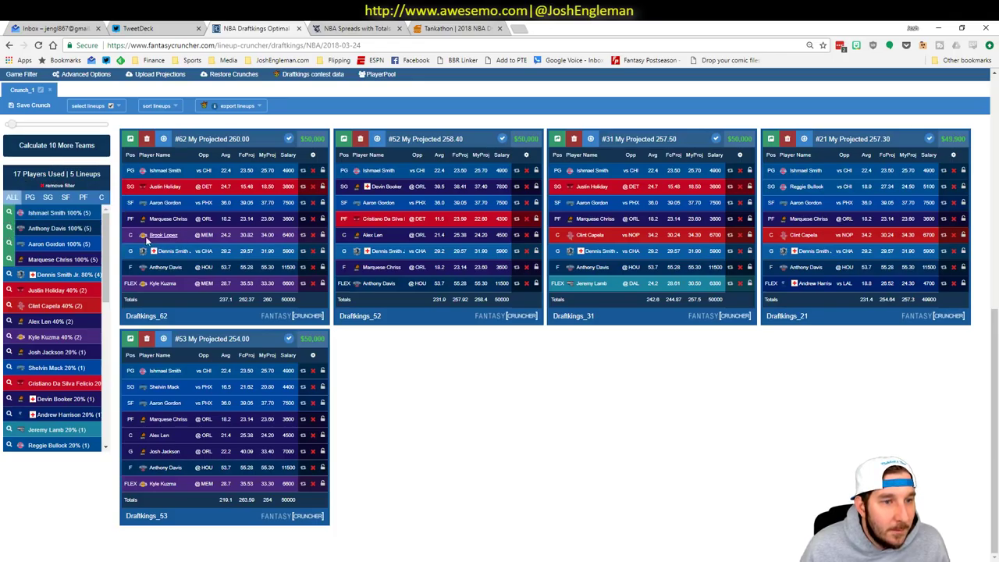
# Stop requiring Ishmael Smith so the eight Davis, Gordon and Chriss lineups show
pyautogui.click(9, 215)
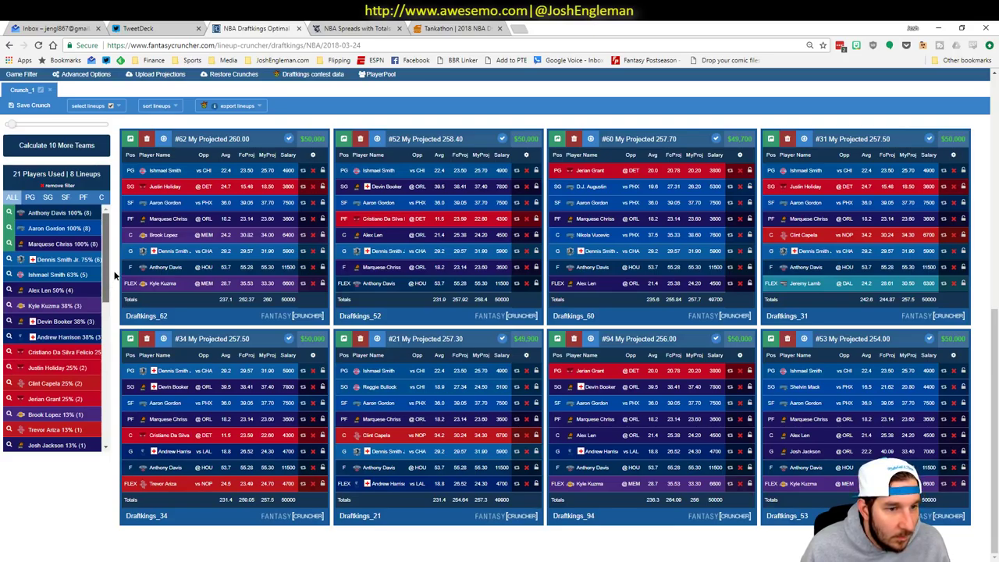
# Set the DK grade pivot's Team filter to (All), then return to the lineups
pyautogui.hotkey('alt', 'Tab')
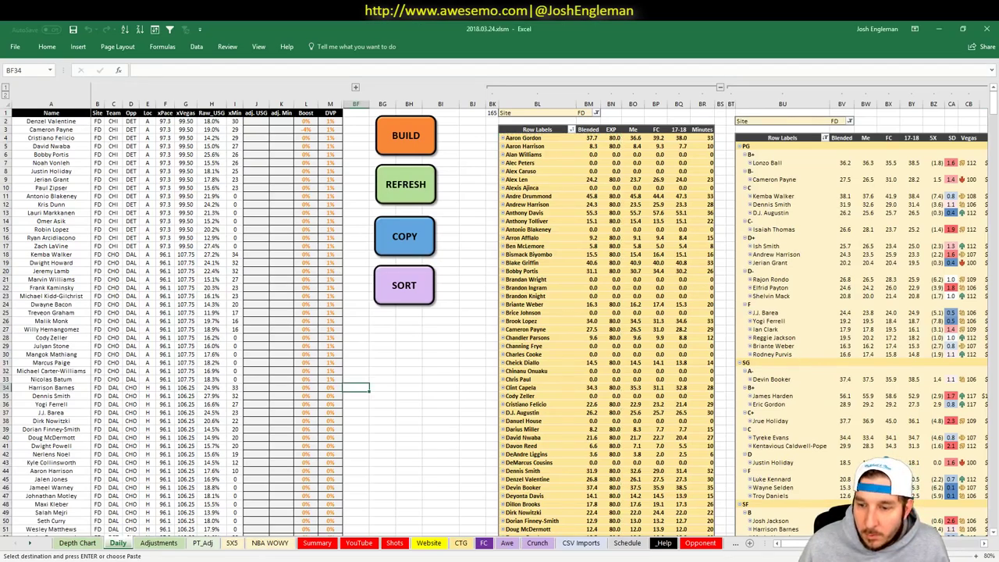
pyautogui.hscroll(4, 499, 312)
pyautogui.hscroll(5, 499, 312)
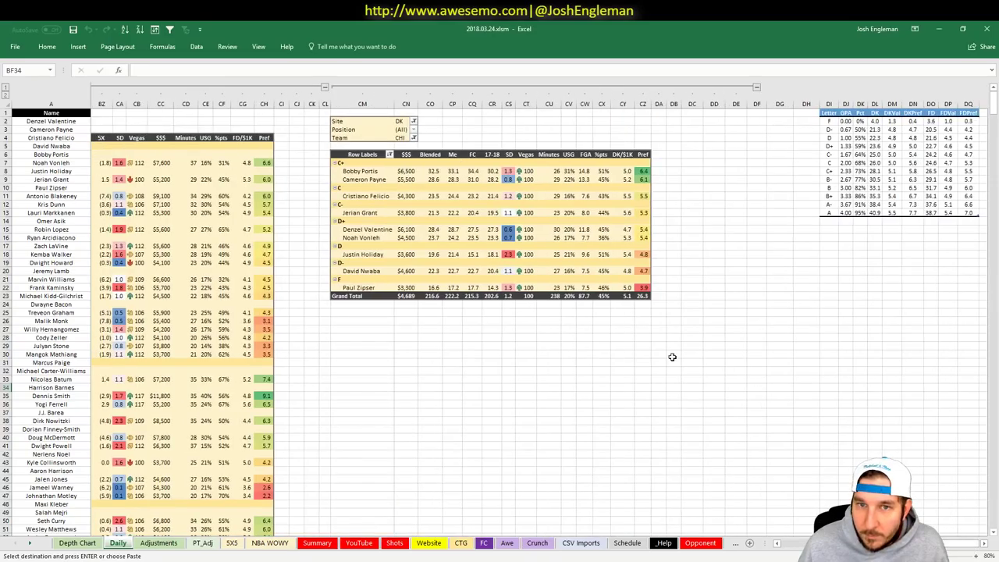
pyautogui.click(414, 138)
pyautogui.click(309, 161)
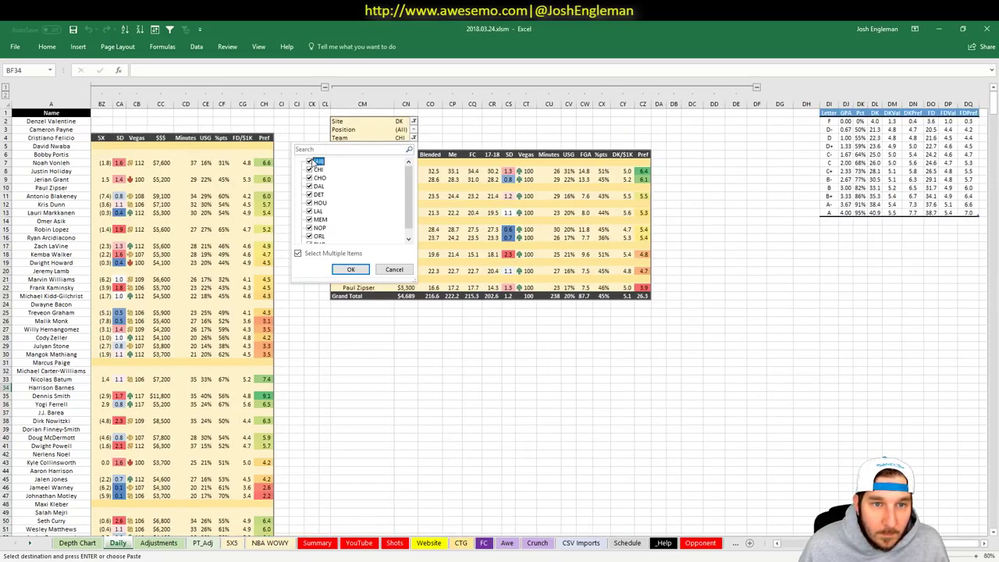
pyautogui.click(349, 269)
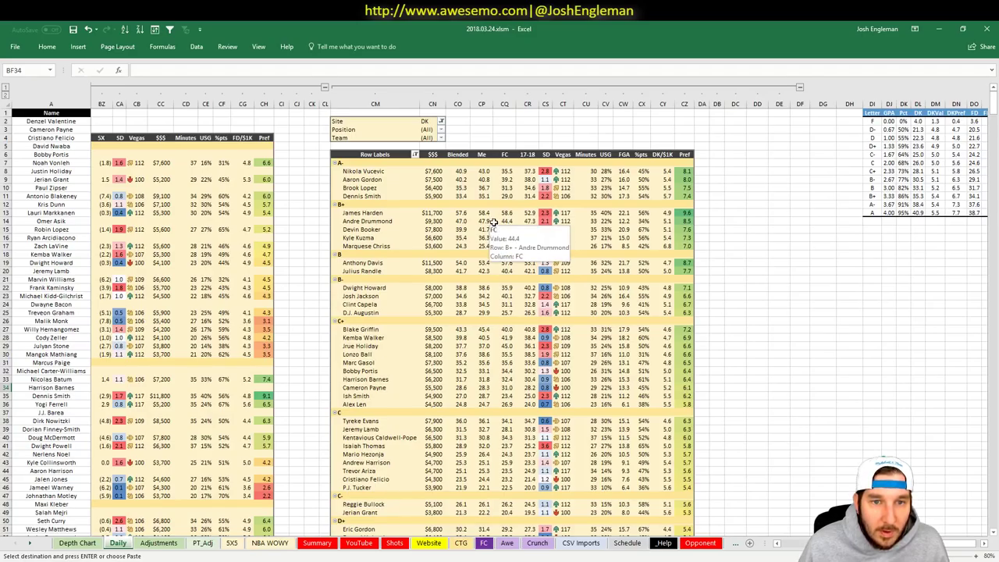
pyautogui.hotkey('alt', 'Tab')
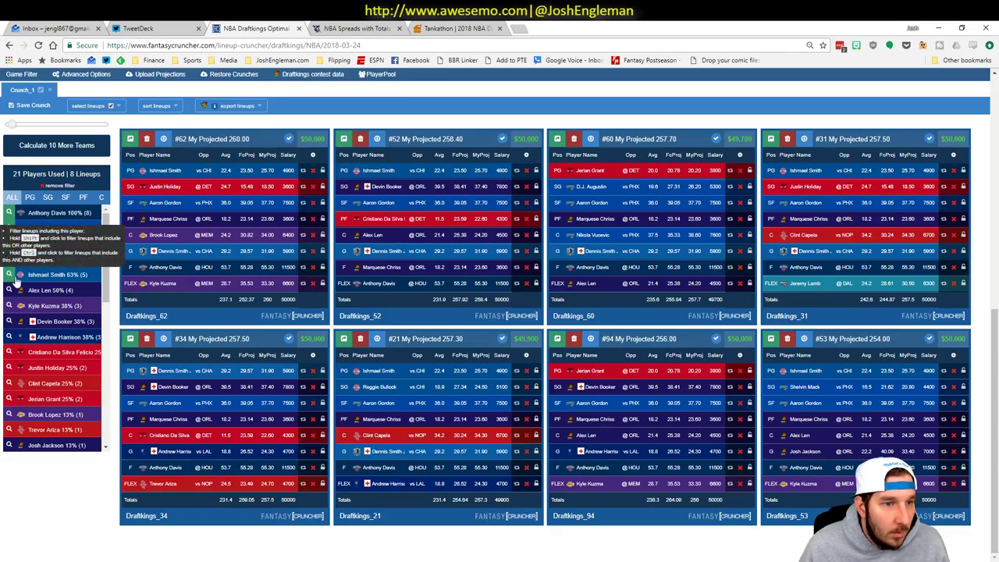
# Loosen the player filter so 34 lineups show
pyautogui.click(91, 224)
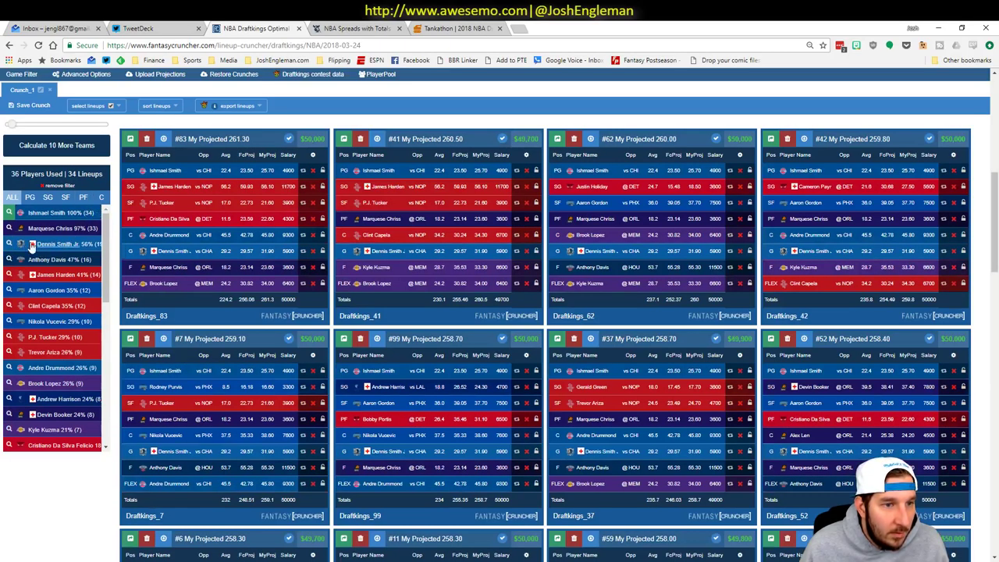
pyautogui.hotkey('alt', 'Tab')
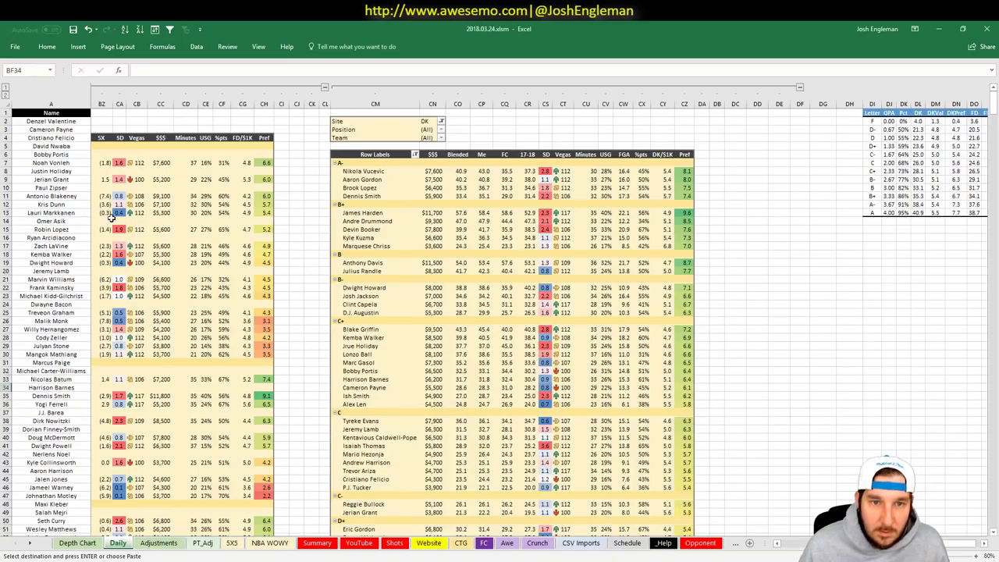
pyautogui.hotkey('alt', 'Tab')
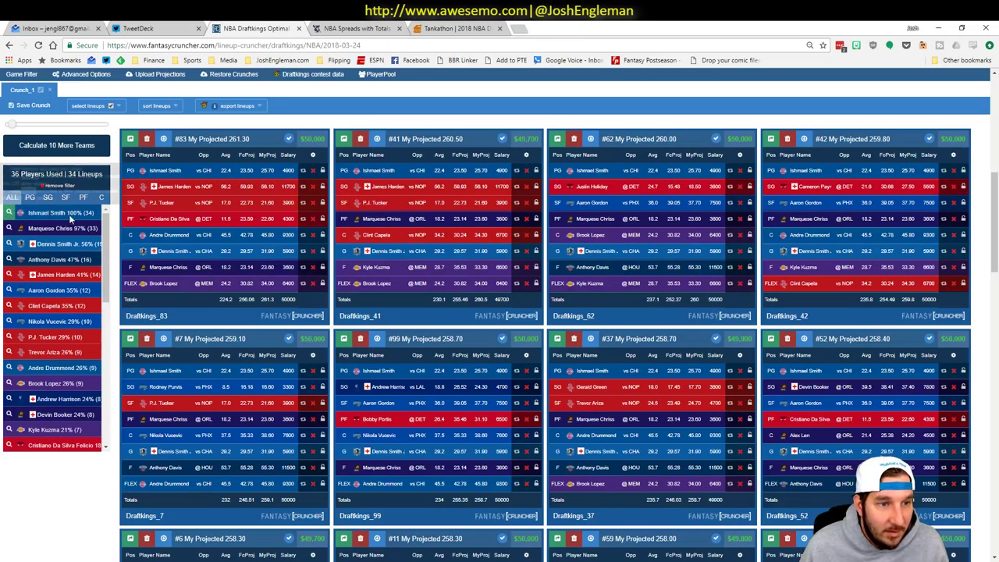
pyautogui.hotkey('alt', 'Tab')
pyautogui.hotkey('alt', 'Tab')
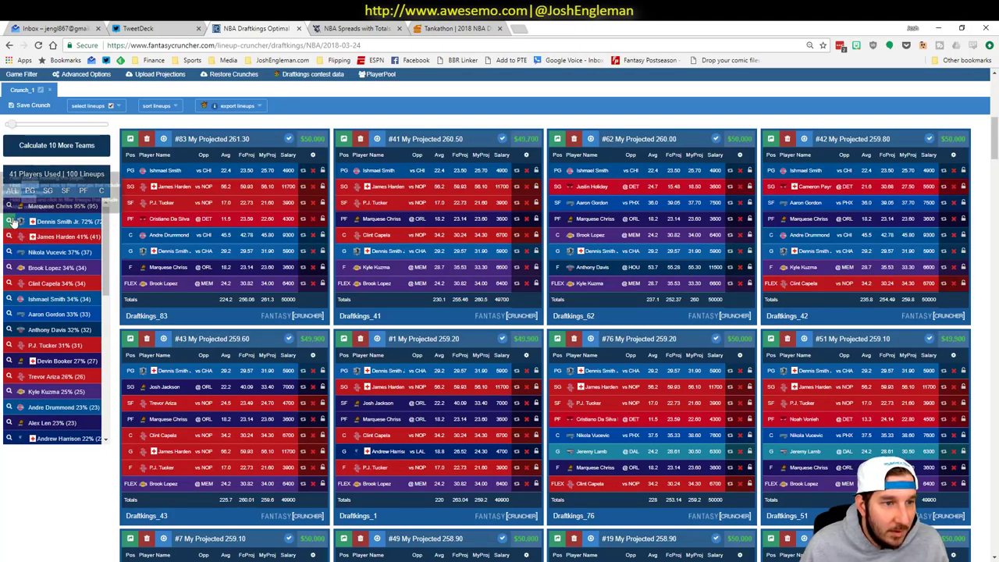
# Narrow to the three lineups with Dennis Smith Jr. and centre Brook Lopez, then return to Excel
pyautogui.click(10, 222)
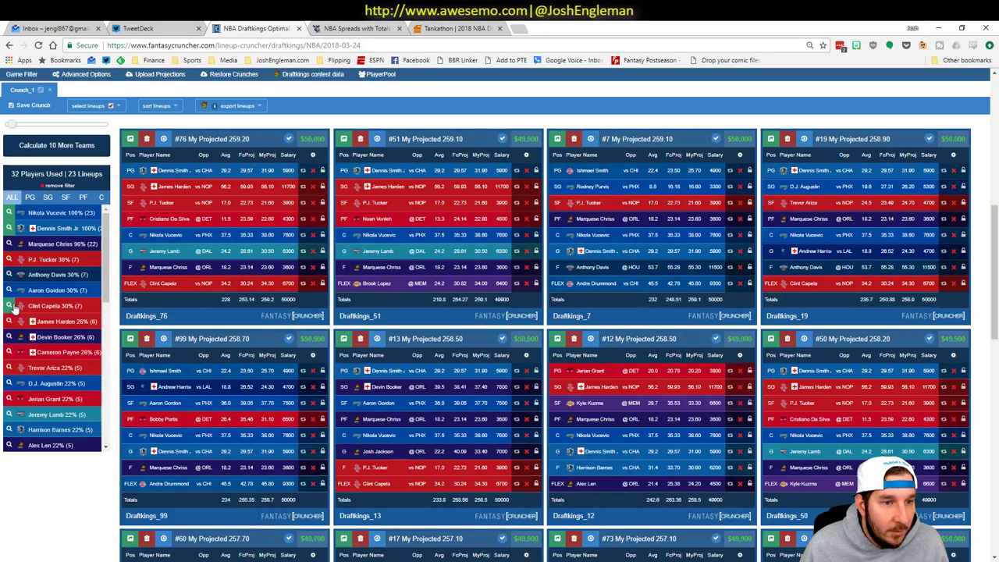
pyautogui.click(100, 197)
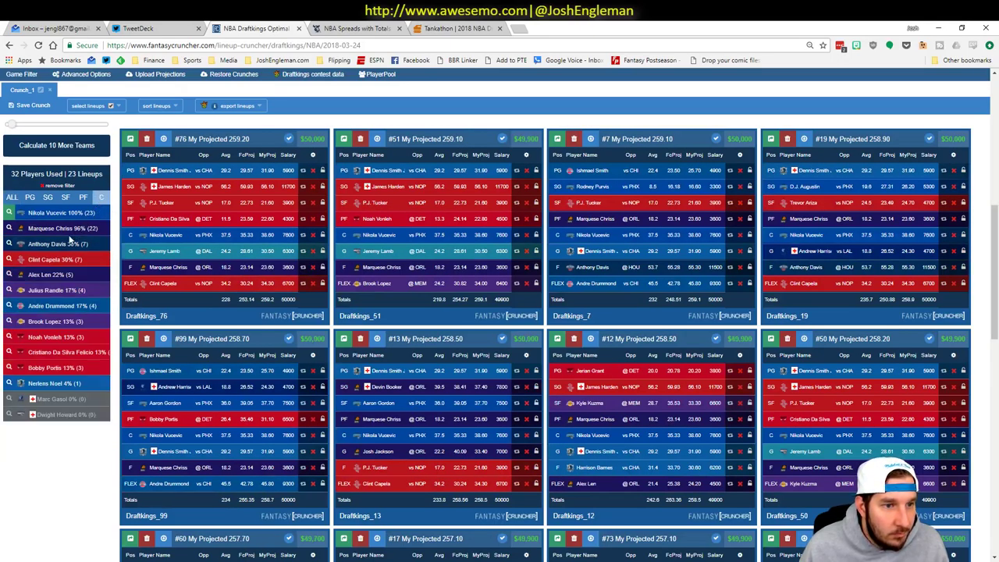
pyautogui.click(9, 321)
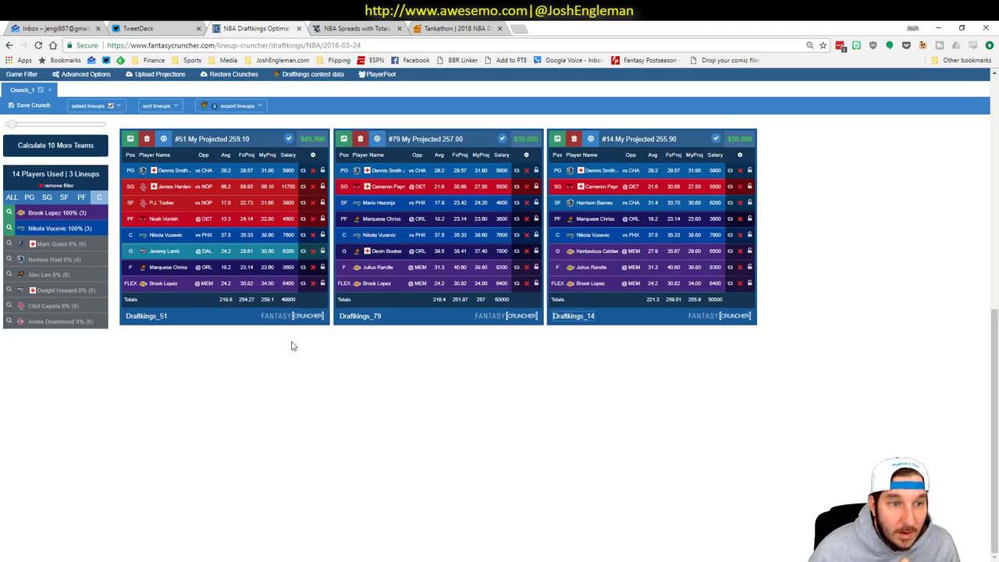
pyautogui.scroll(5, 295, 346)
pyautogui.scroll(-4, 374, 406)
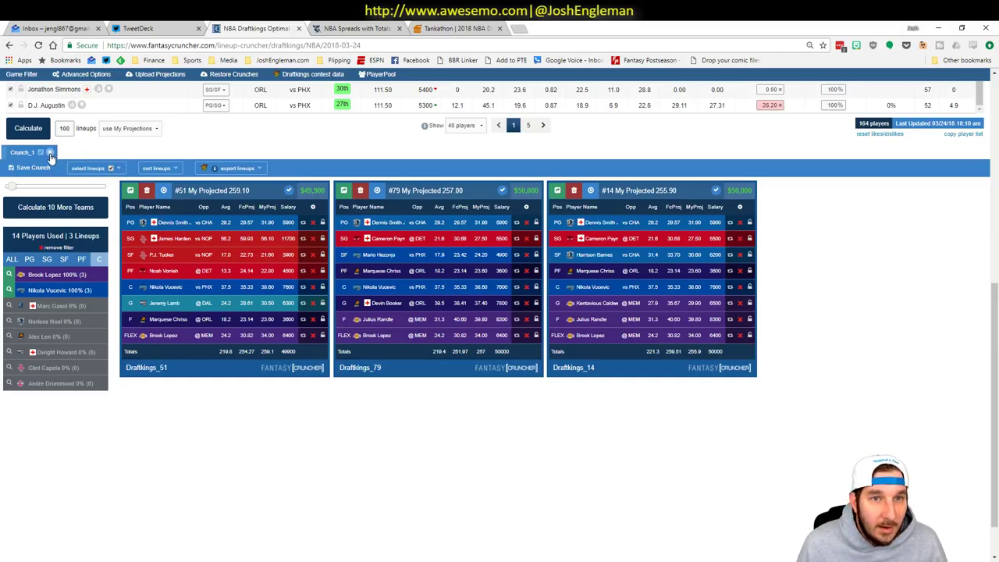
pyautogui.hotkey('alt', 'Tab')
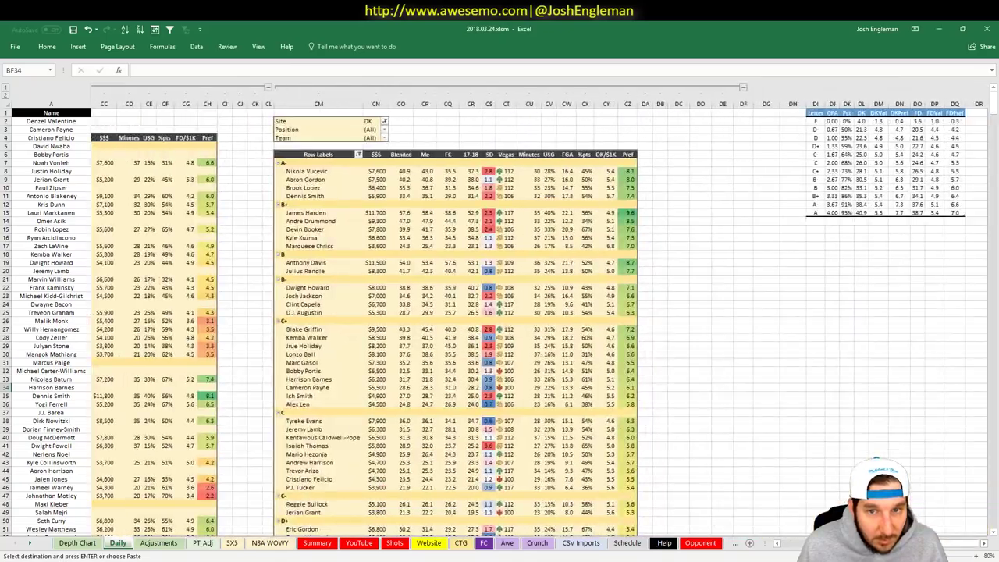
# Show the YouTube sheet with Charlotte's matchup and minutes tables
pyautogui.click(359, 543)
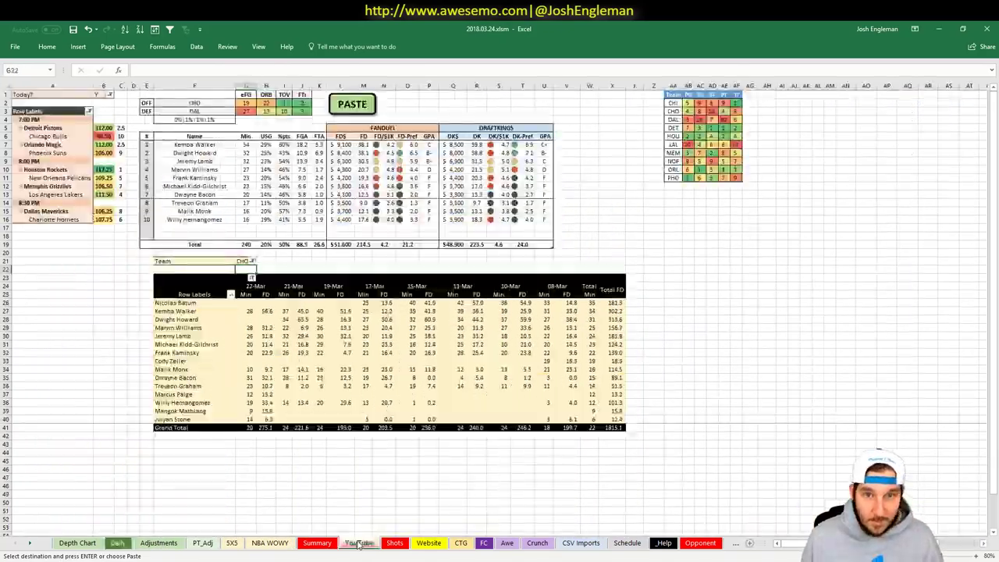